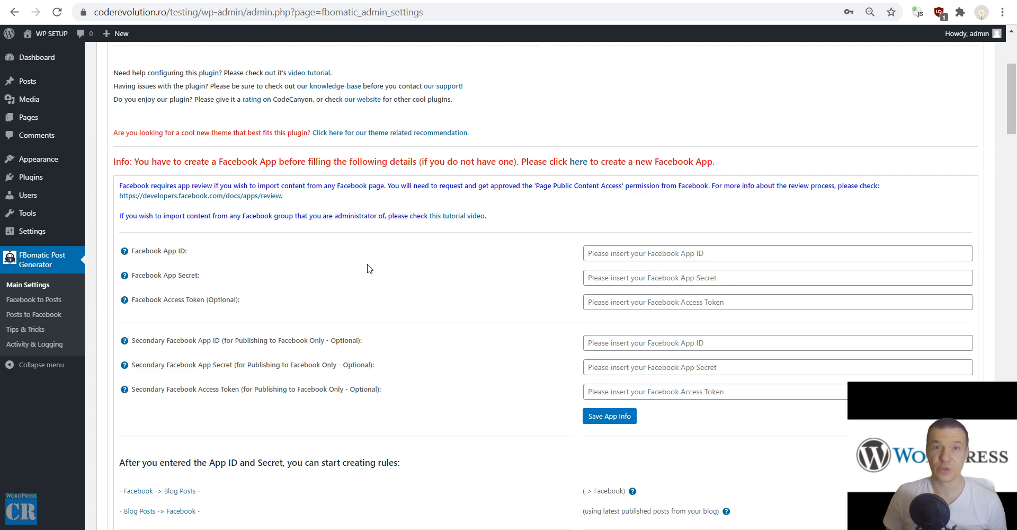
# - Follow the Facebook App ID help link to the Facebook for Developers site and open the list of own apps
pyautogui.scroll(1, 331, 286)
pyautogui.scroll(-3, 297, 295)
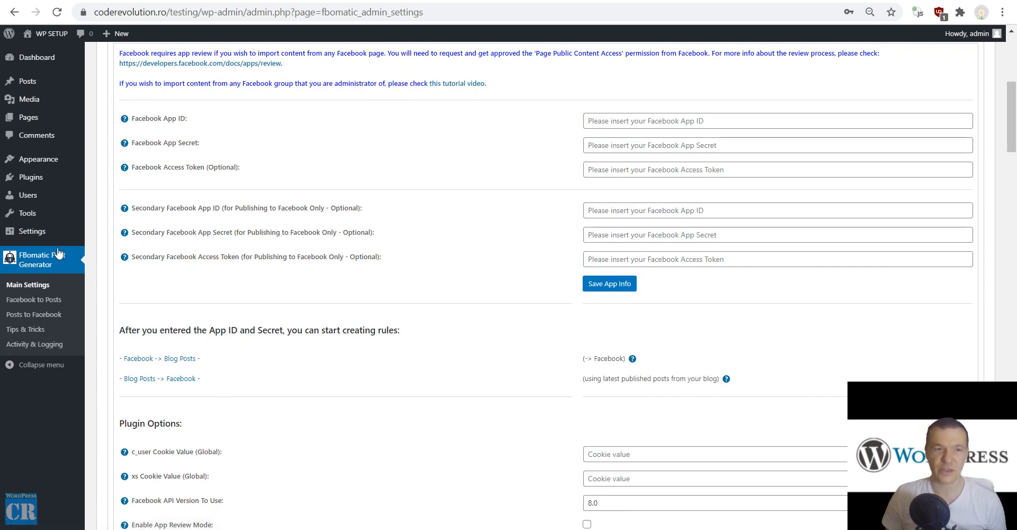
pyautogui.scroll(3, 306, 173)
pyautogui.scroll(-2, 234, 284)
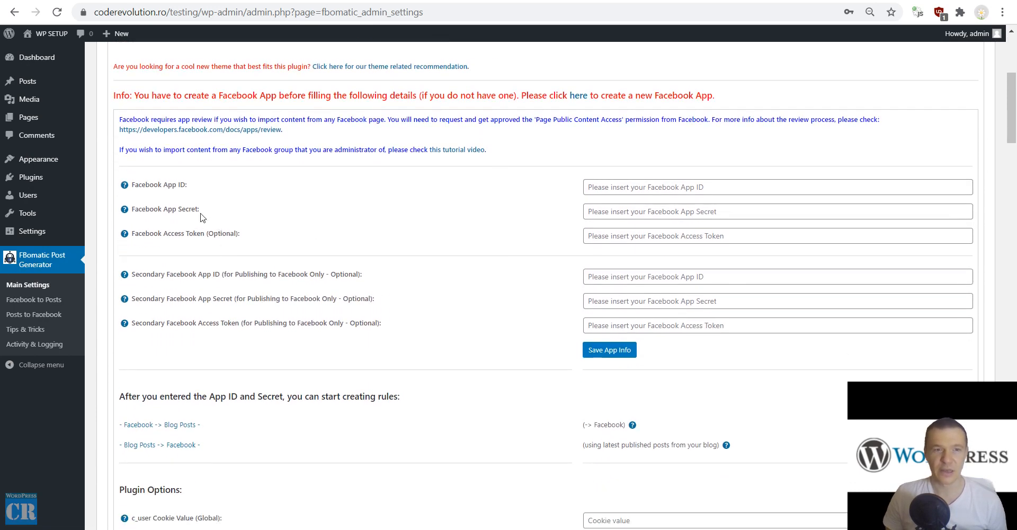
pyautogui.moveTo(125, 188)
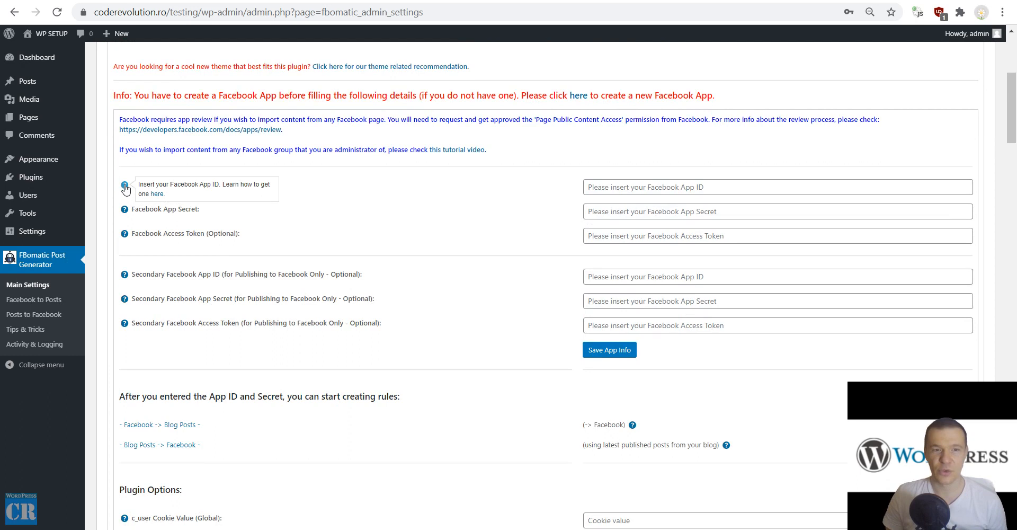
pyautogui.click(158, 199)
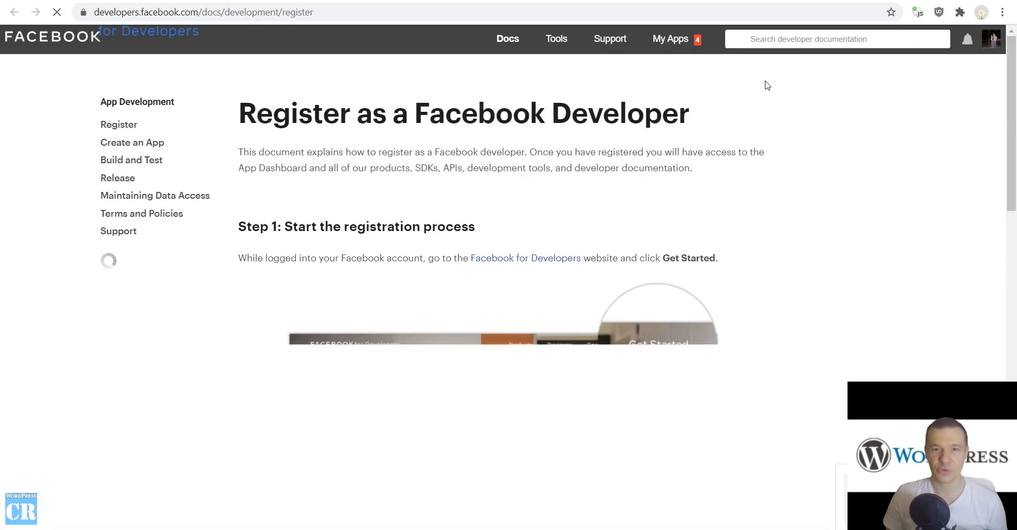
pyautogui.click(670, 39)
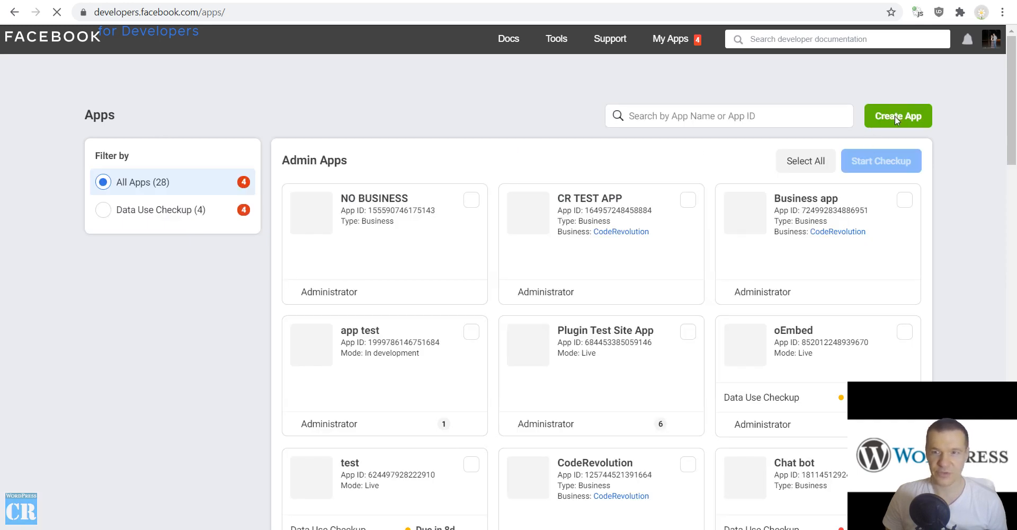
# - Start creating a new app for Manage Business Integrations and continue to its details
pyautogui.click(891, 116)
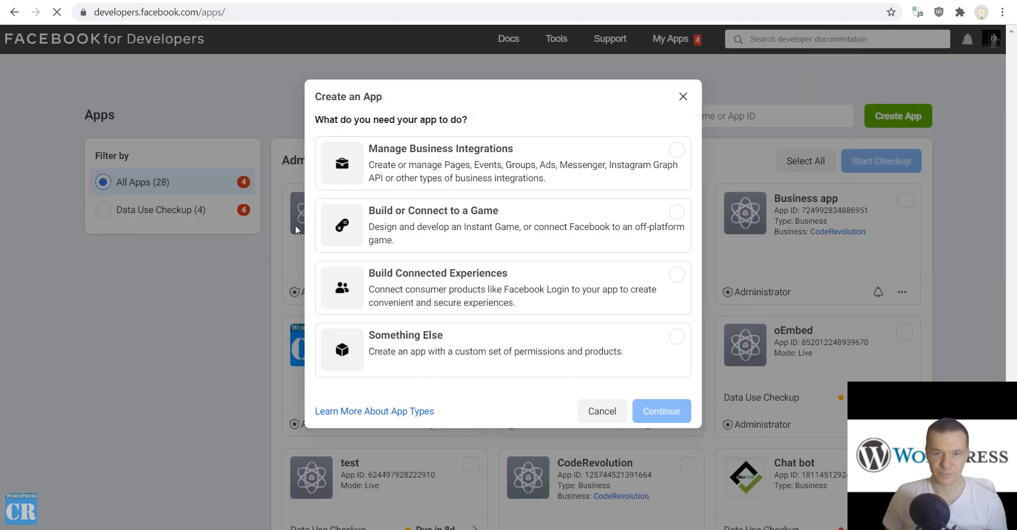
pyautogui.click(411, 167)
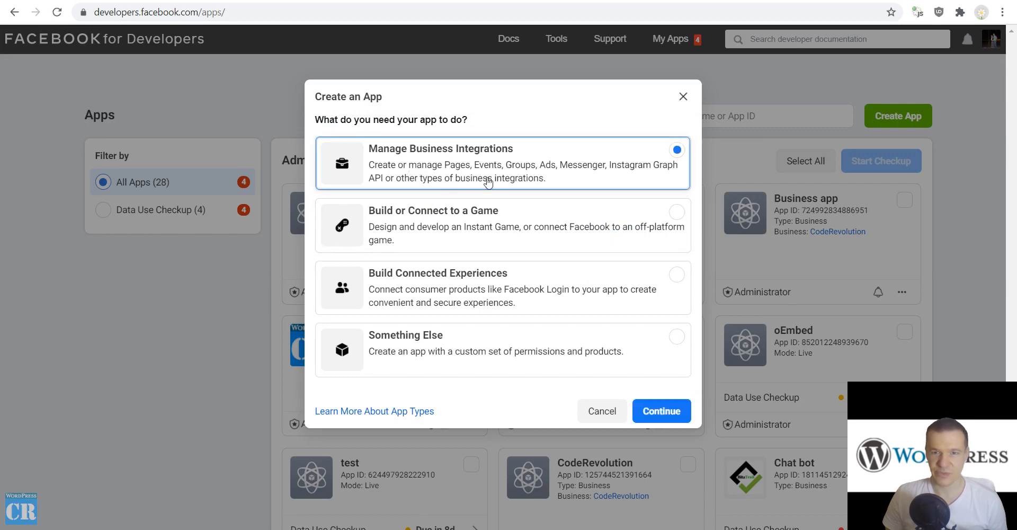
pyautogui.click(657, 412)
# - Enter New APP 2021 as the app display name
pyautogui.click(322, 126)
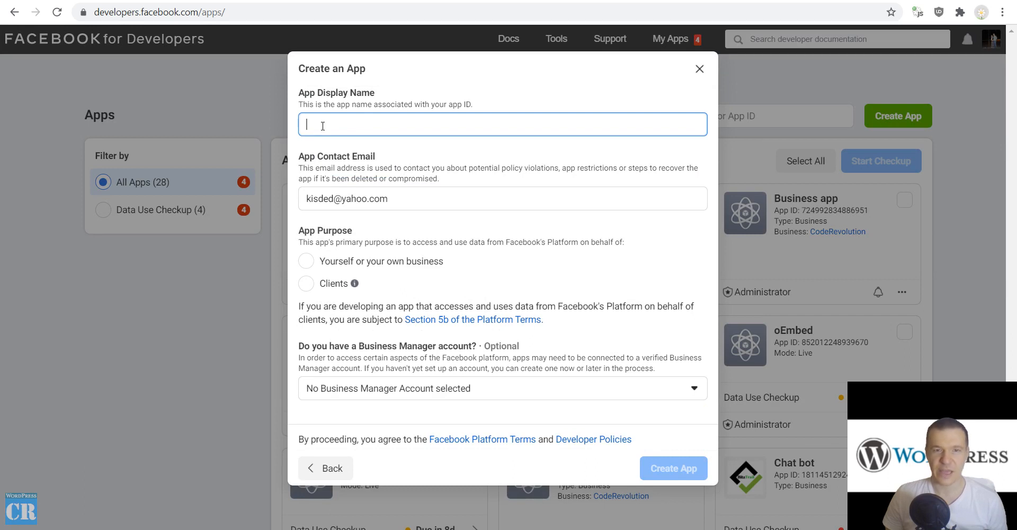
pyautogui.write('Ne')
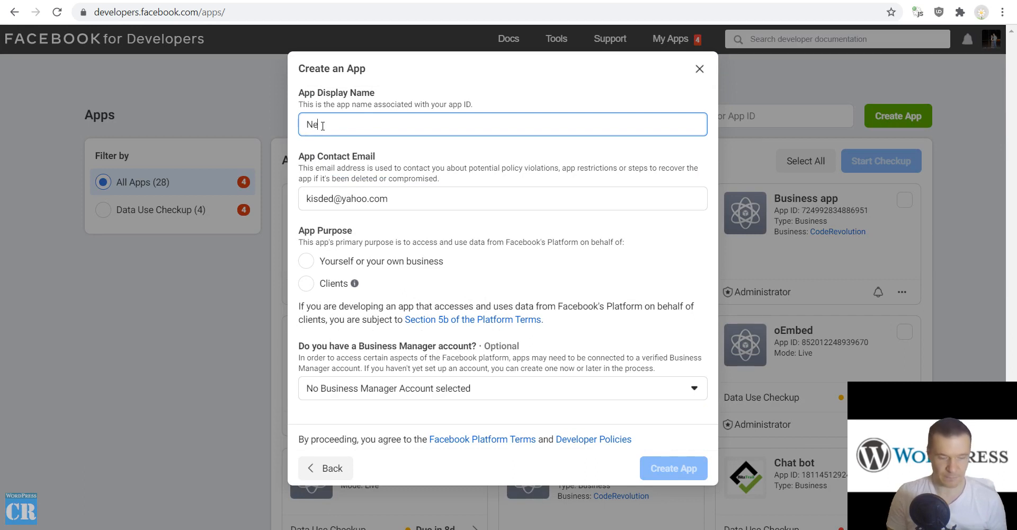
pyautogui.write('w APP 20201')
pyautogui.press('BackSpace')
pyautogui.press('BackSpace')
pyautogui.write('1')
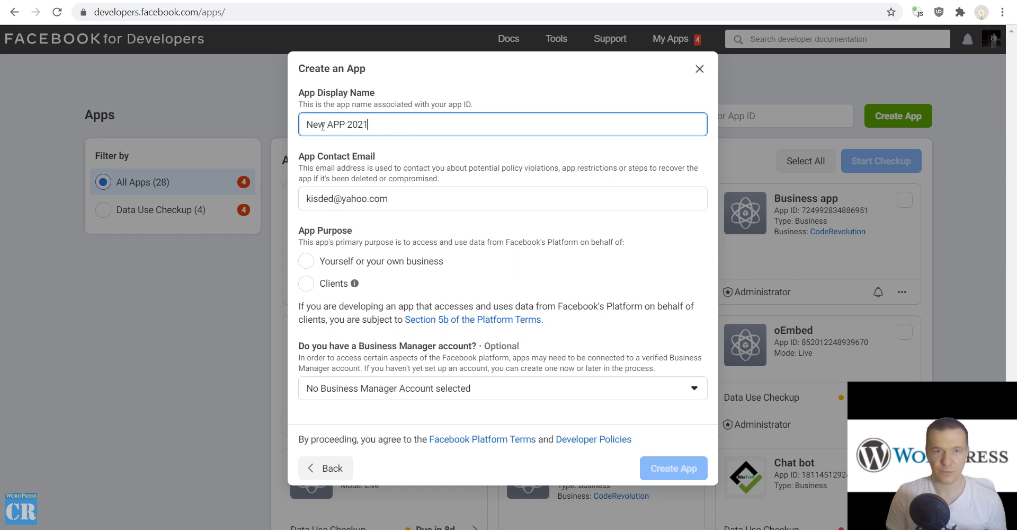
# - Create the app for Yourself or your own business, without a Business Manager account, and submit the security check
pyautogui.click(306, 264)
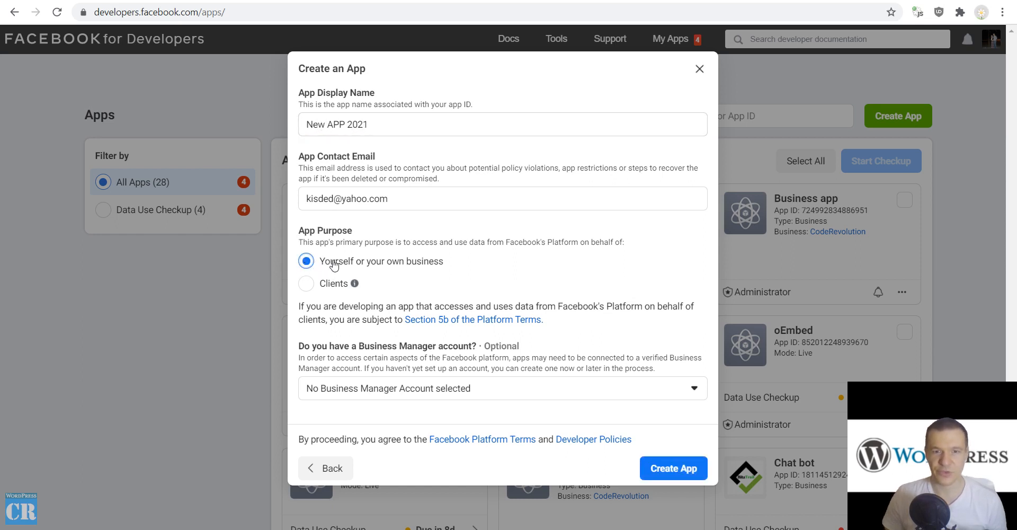
pyautogui.click(378, 392)
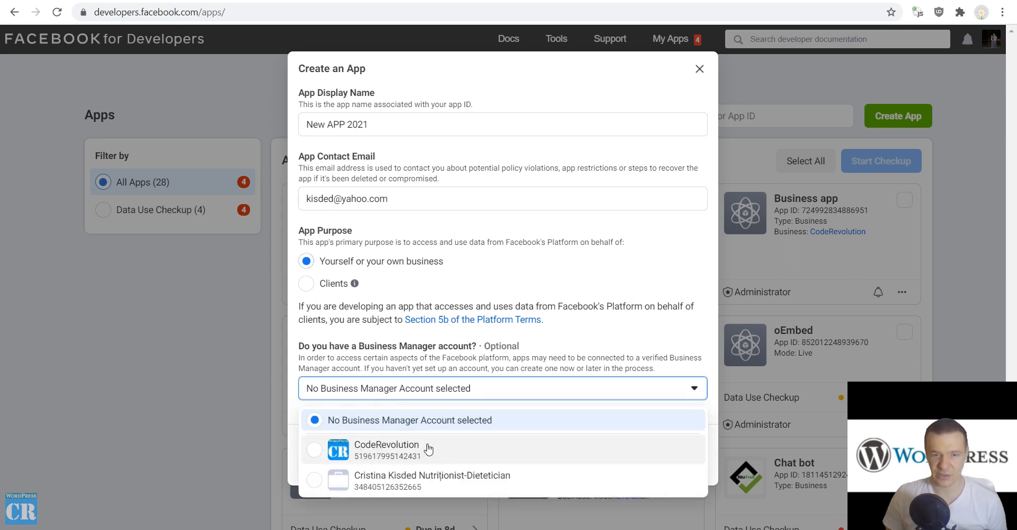
pyautogui.click(352, 420)
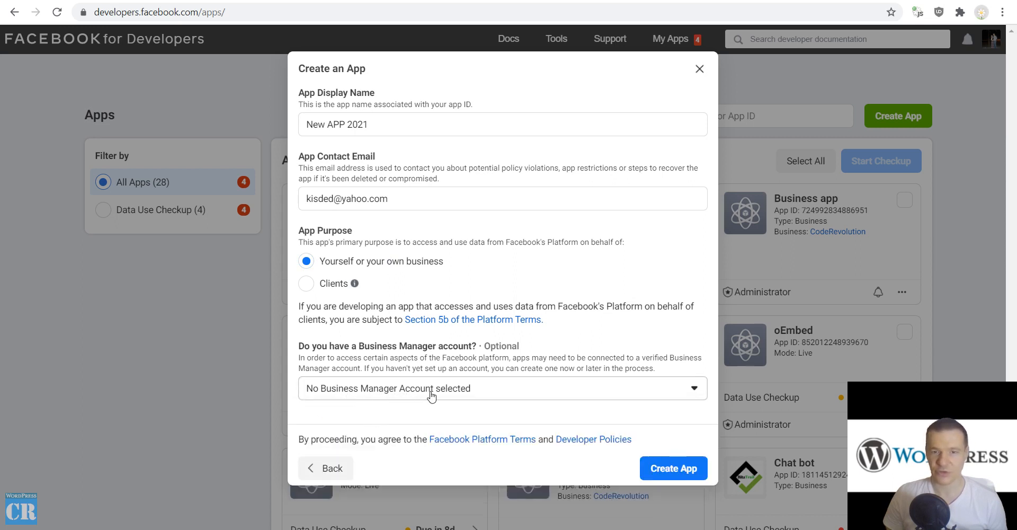
pyautogui.click(681, 469)
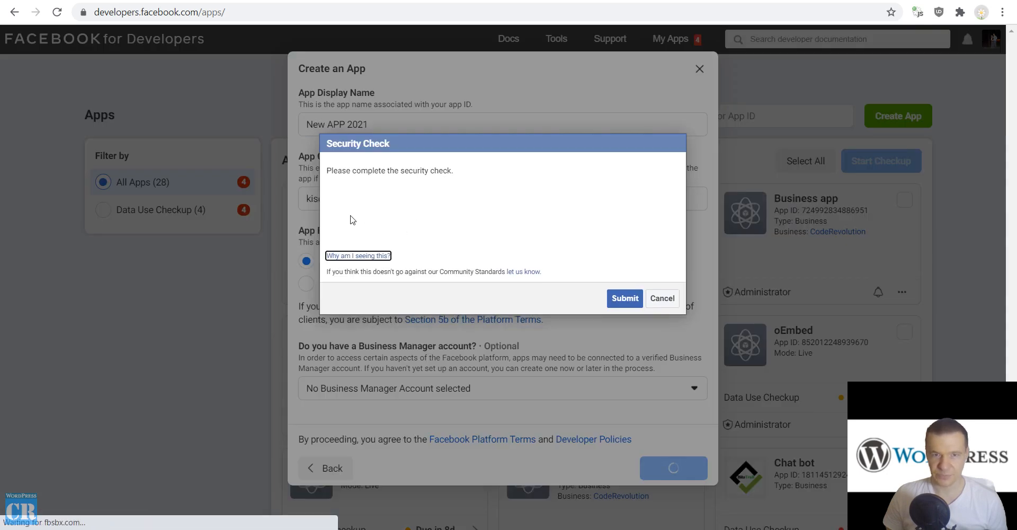
pyautogui.click(621, 299)
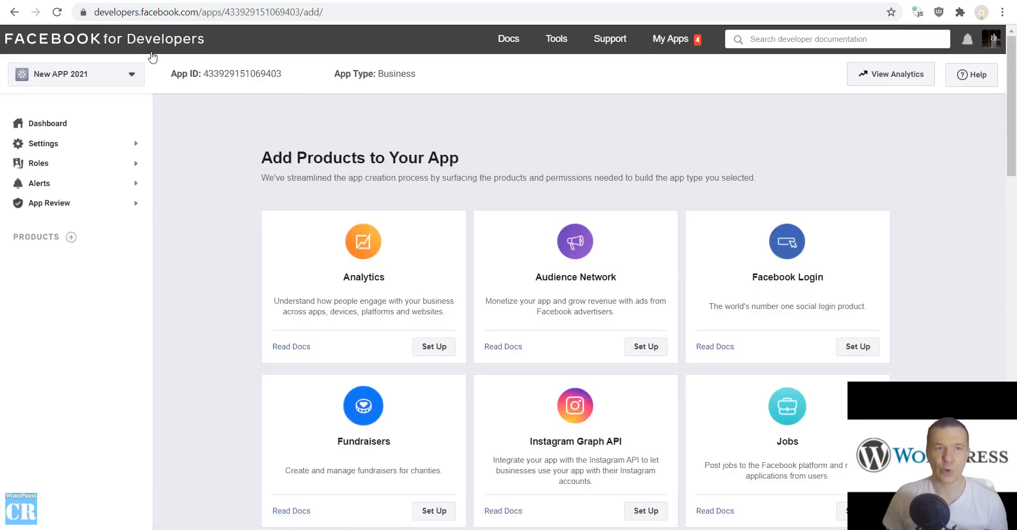
# - Copy the App ID from the new app's basic settings into the Facebook App ID field of the WordPress plugin settings
pyautogui.click(44, 146)
pyautogui.click(45, 165)
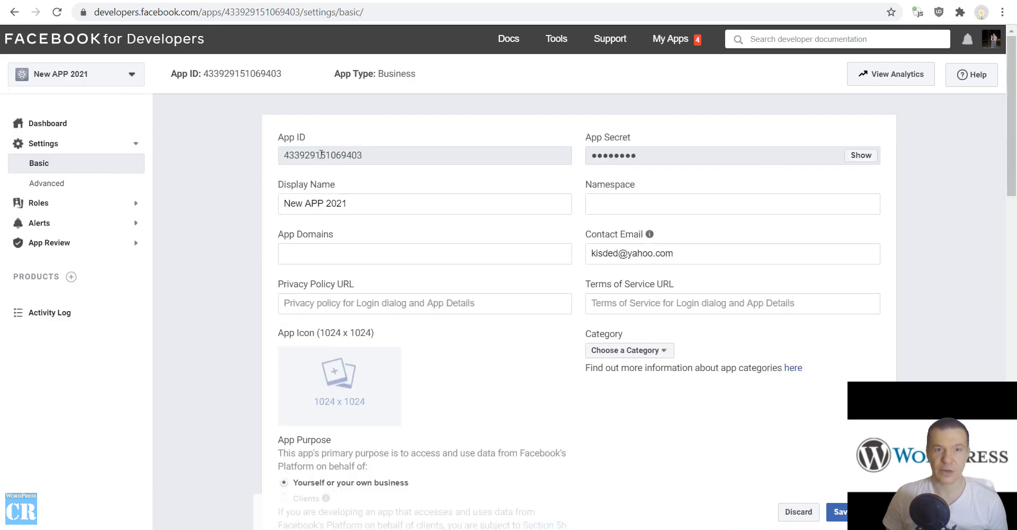
pyautogui.doubleClick(321, 154)
pyautogui.hotkey('ctrl', 'c')
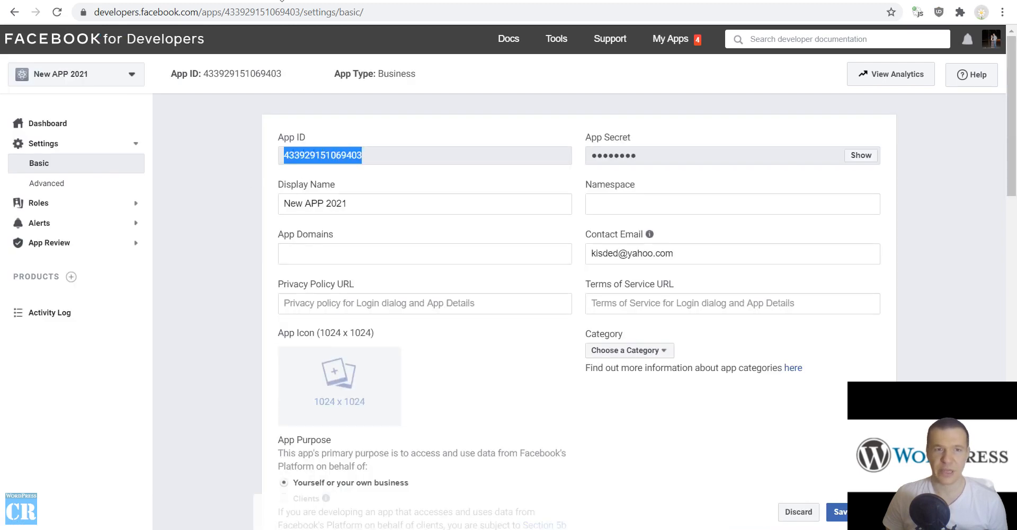
pyautogui.hotkey('ctrl', 'shift', 'Tab')
pyautogui.click(598, 187)
pyautogui.hotkey('ctrl', 'v')
# - Reveal the App Secret in the Facebook app's basic settings by re-entering the account password
pyautogui.hotkey('ctrl', 'Tab')
pyautogui.click(855, 156)
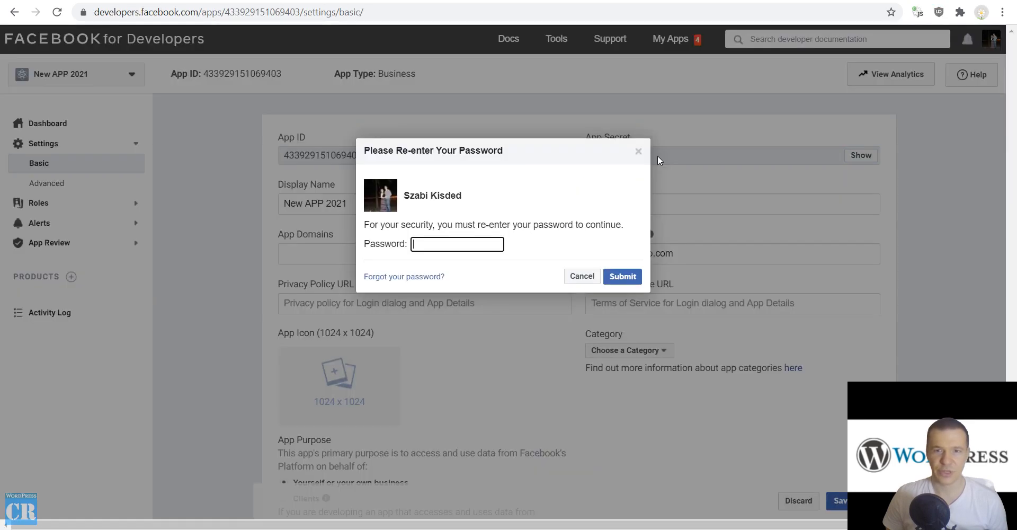
pyautogui.write('•••••••')
pyautogui.press('Return')
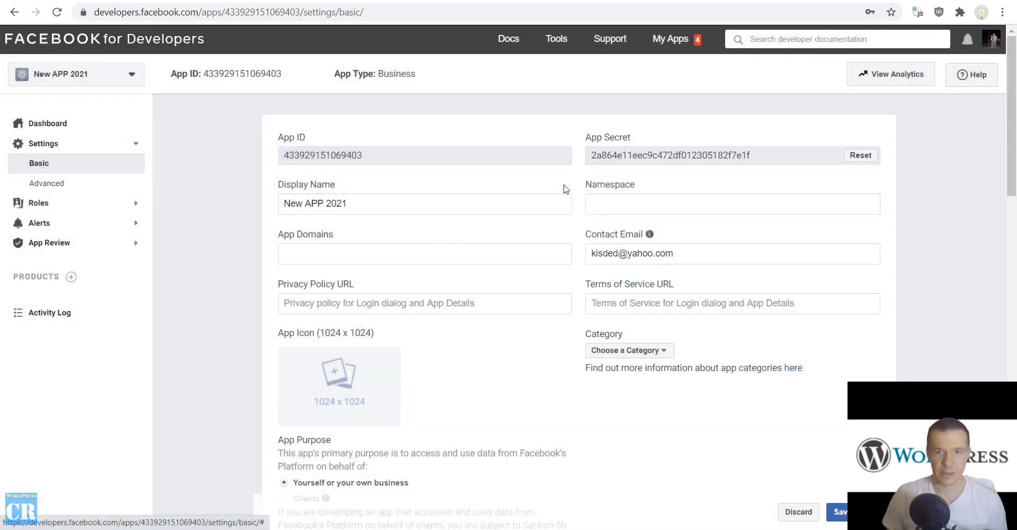
# - Copy the App Secret into the plugin's Facebook App Secret field in WordPress and save the app info
pyautogui.doubleClick(639, 155)
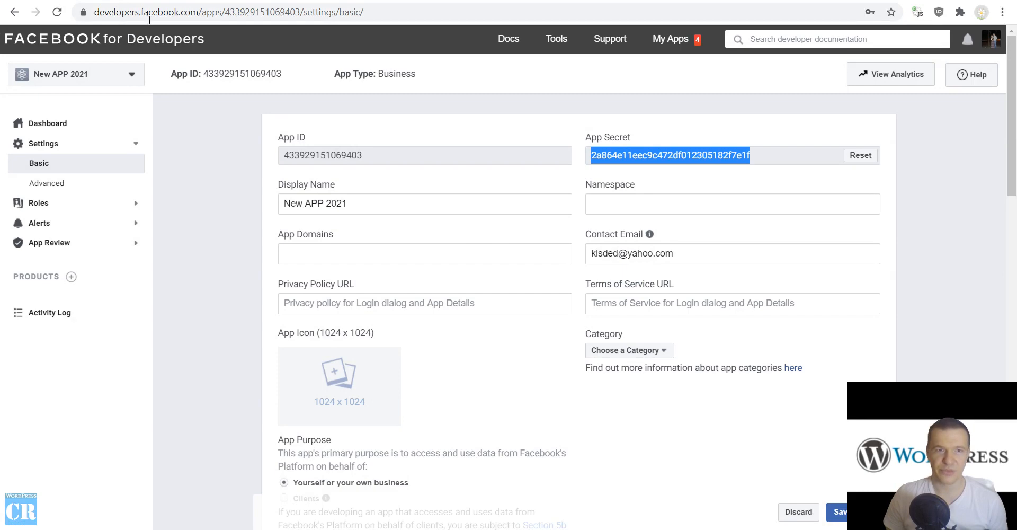
pyautogui.hotkey('ctrl', 'c')
pyautogui.hotkey('alt', 'Tab')
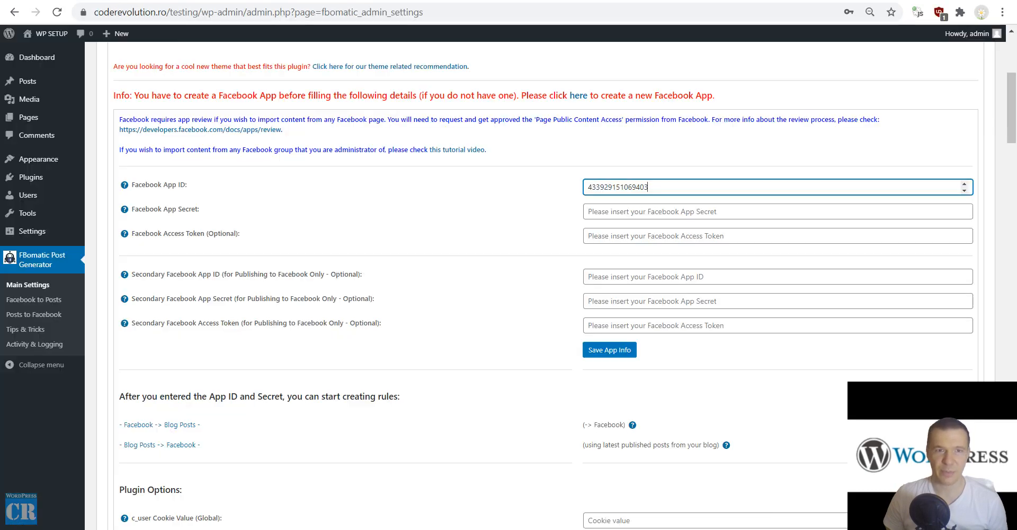
pyautogui.click(609, 211)
pyautogui.hotkey('ctrl', 'v')
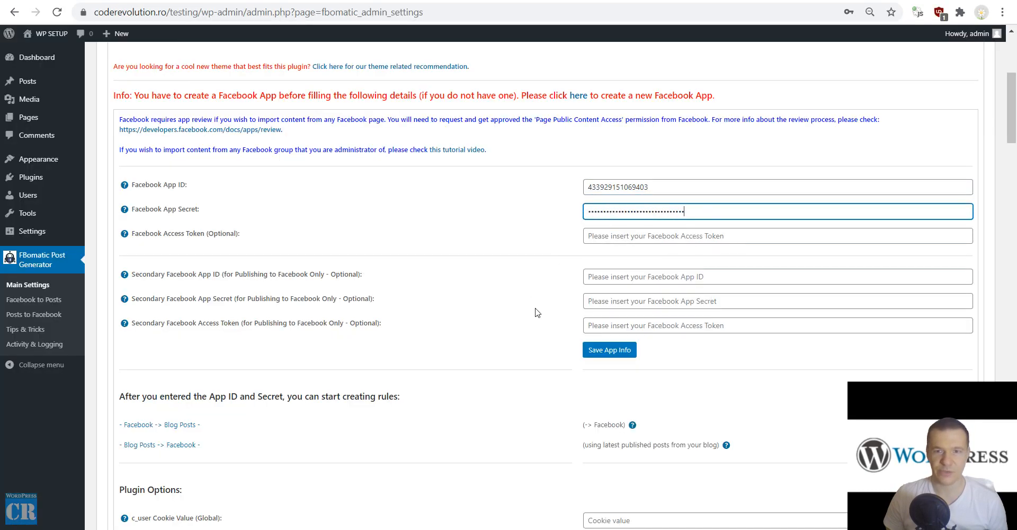
pyautogui.click(594, 352)
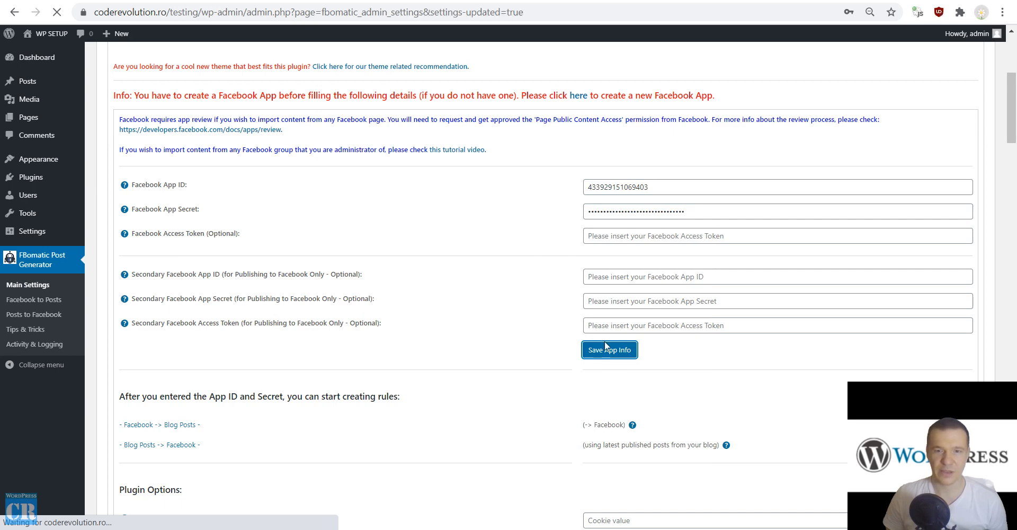
pyautogui.scroll(-4, 505, 323)
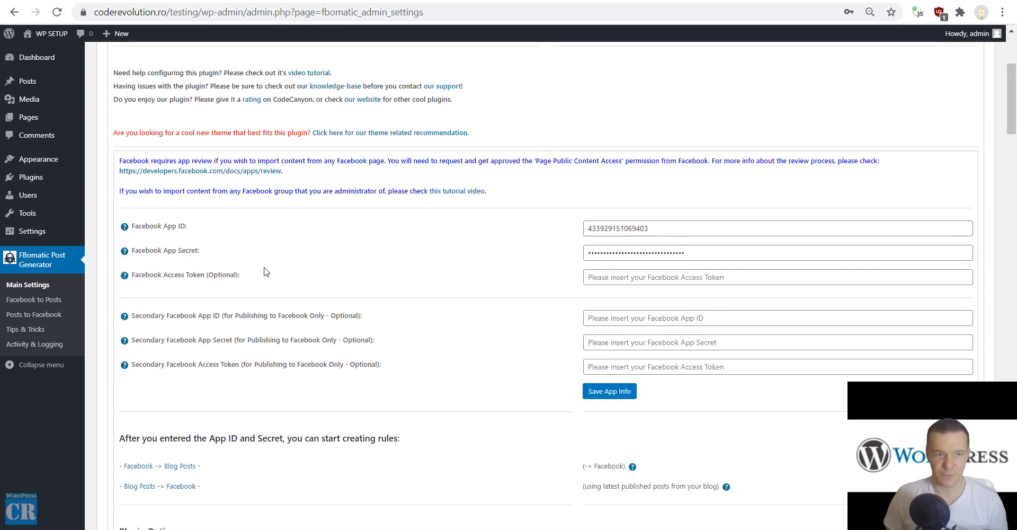
pyautogui.click(30, 313)
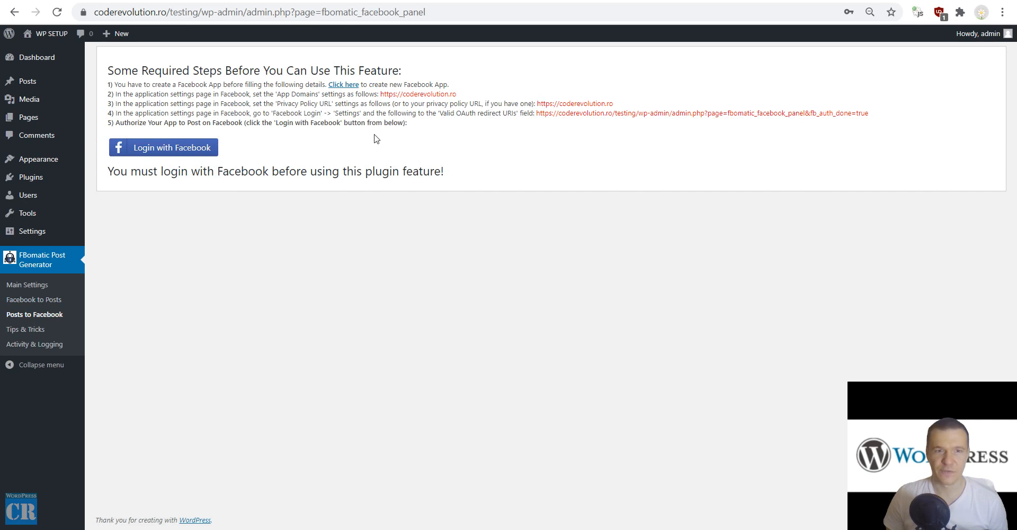
pyautogui.moveTo(136, 85); pyautogui.dragTo(294, 83)
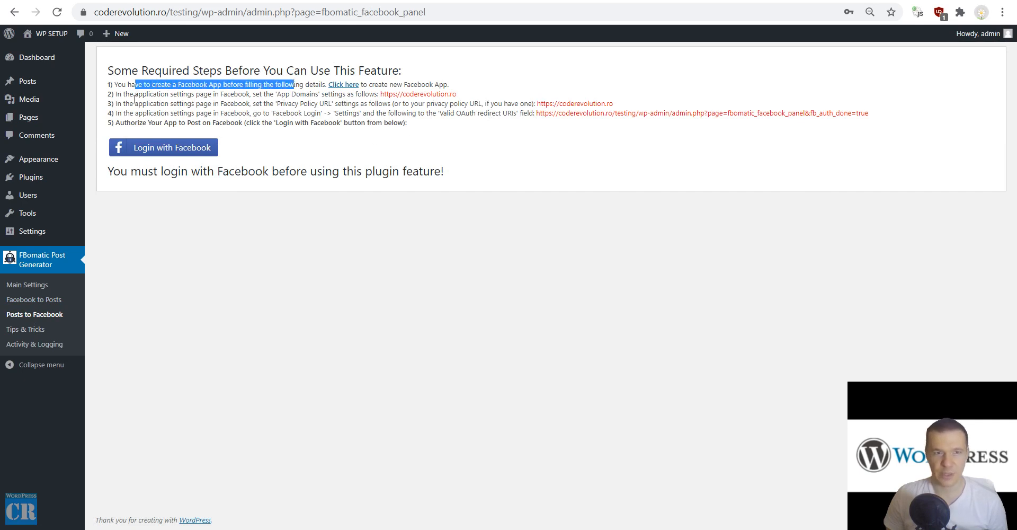
pyautogui.moveTo(456, 94); pyautogui.dragTo(390, 94)
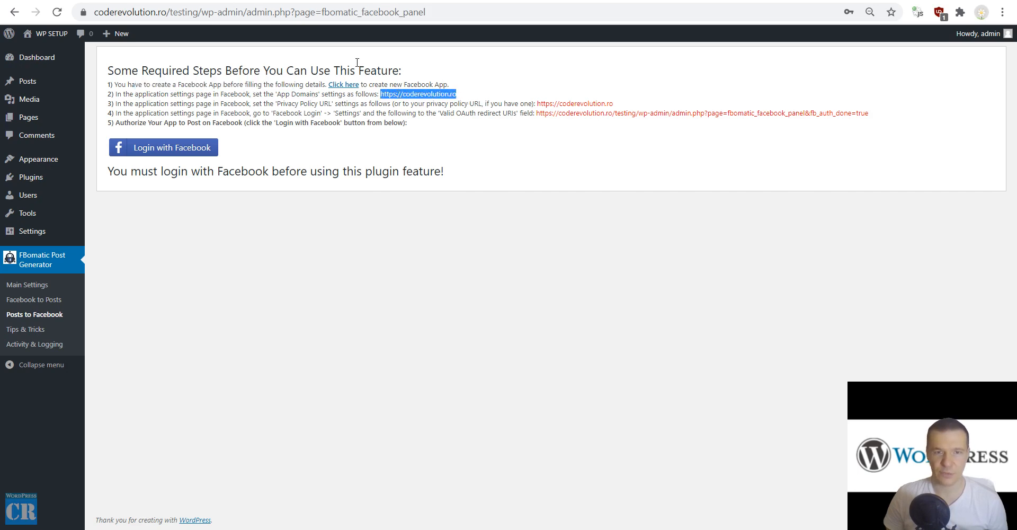
pyautogui.click(258, 0)
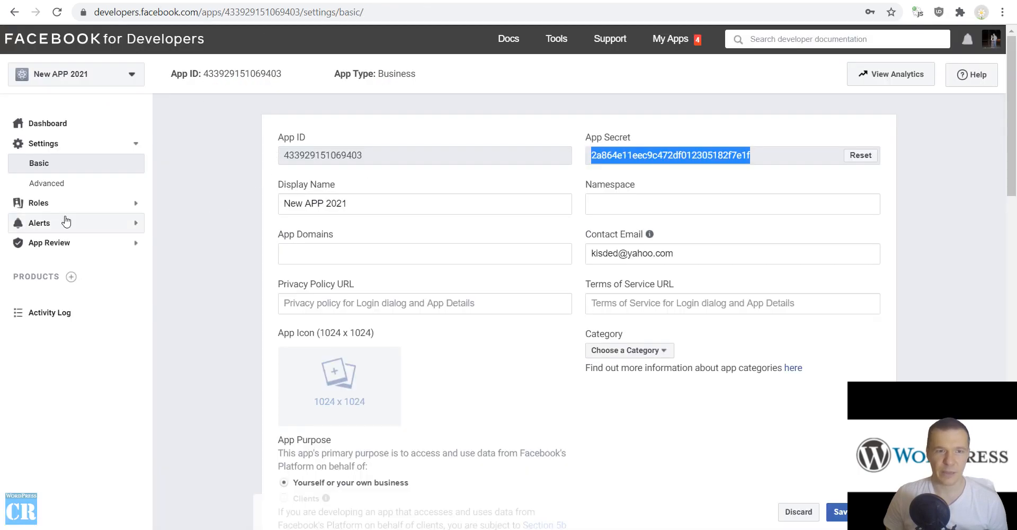
pyautogui.scroll(-6, 223, 218)
pyautogui.scroll(1, 209, 214)
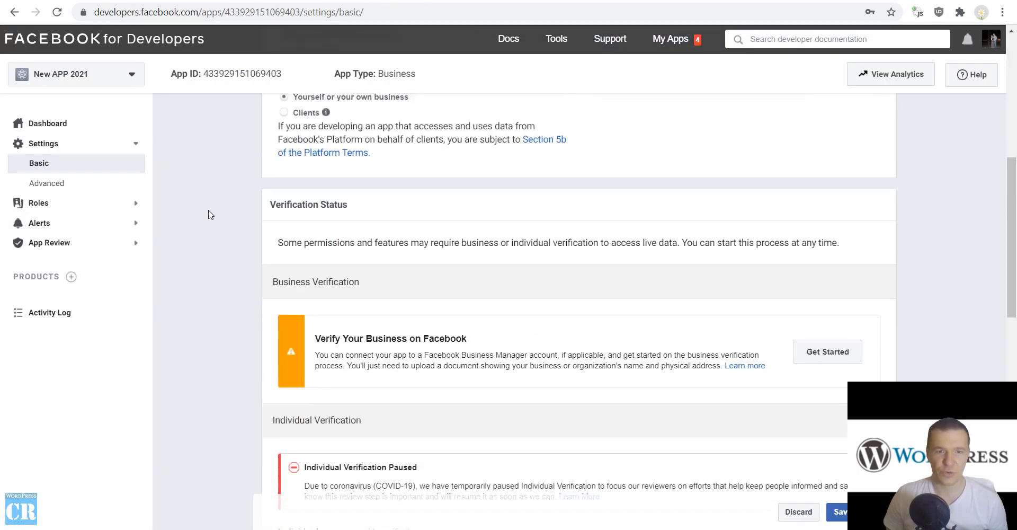
pyautogui.scroll(-12, 210, 214)
pyautogui.scroll(9, 207, 209)
pyautogui.scroll(4, 204, 218)
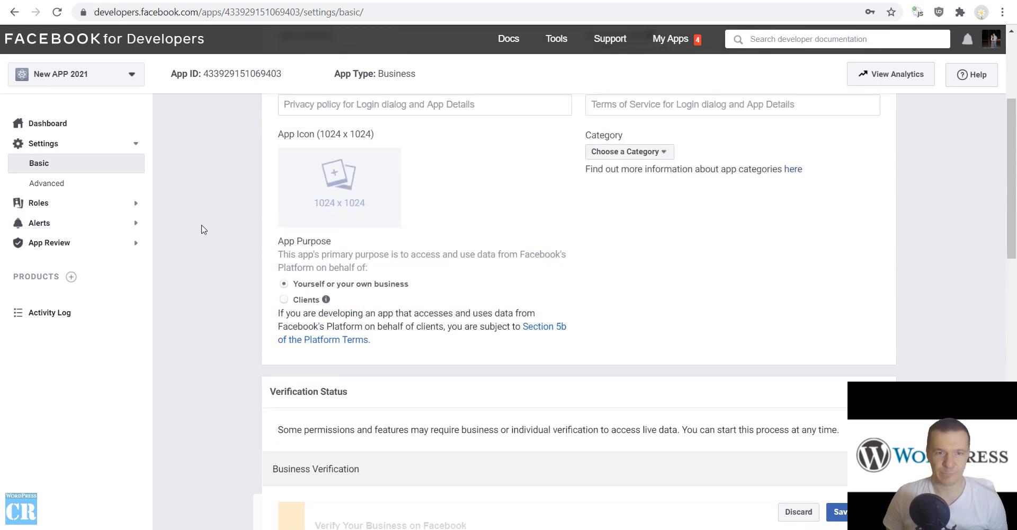
pyautogui.scroll(4, 333, 428)
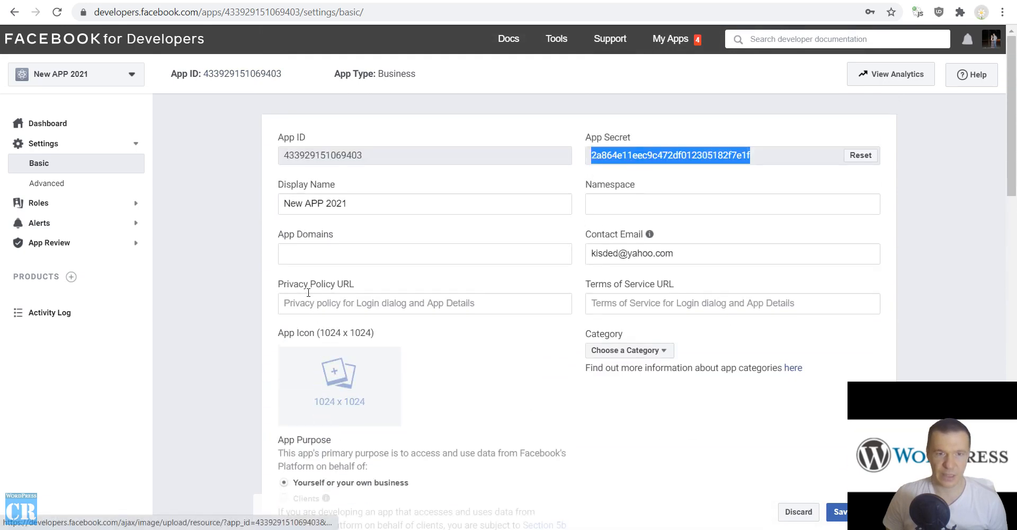
pyautogui.click(303, 257)
pyautogui.press('Down')
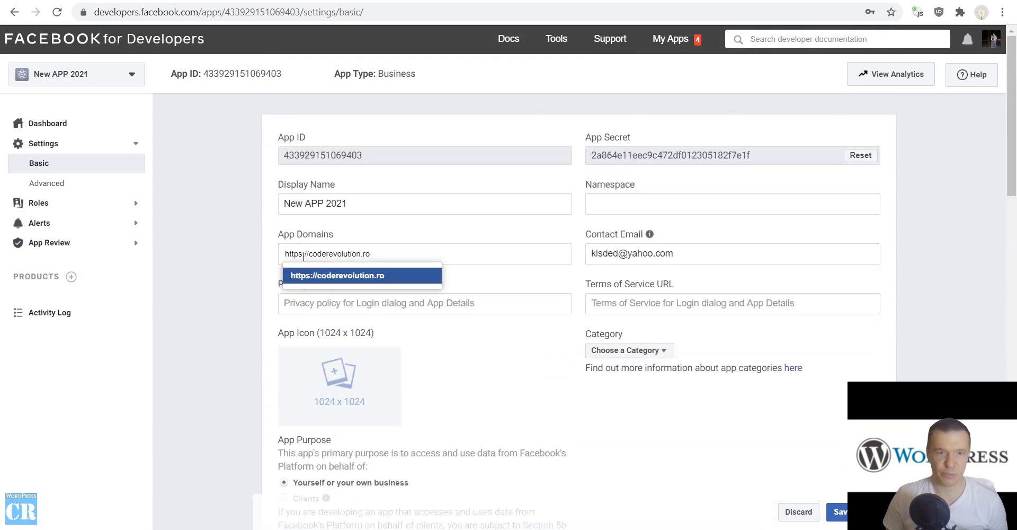
pyautogui.press('Return')
pyautogui.click(185, 1)
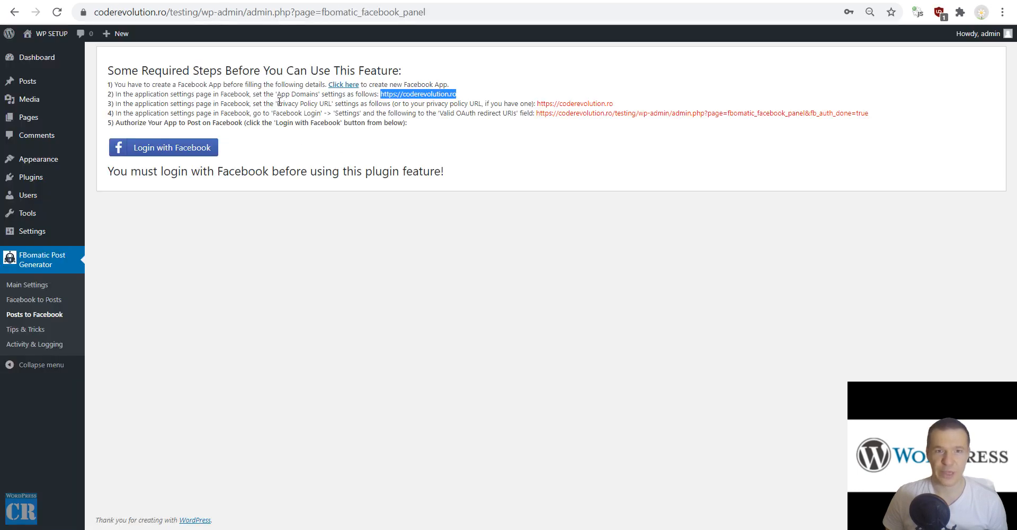
pyautogui.click(297, 1)
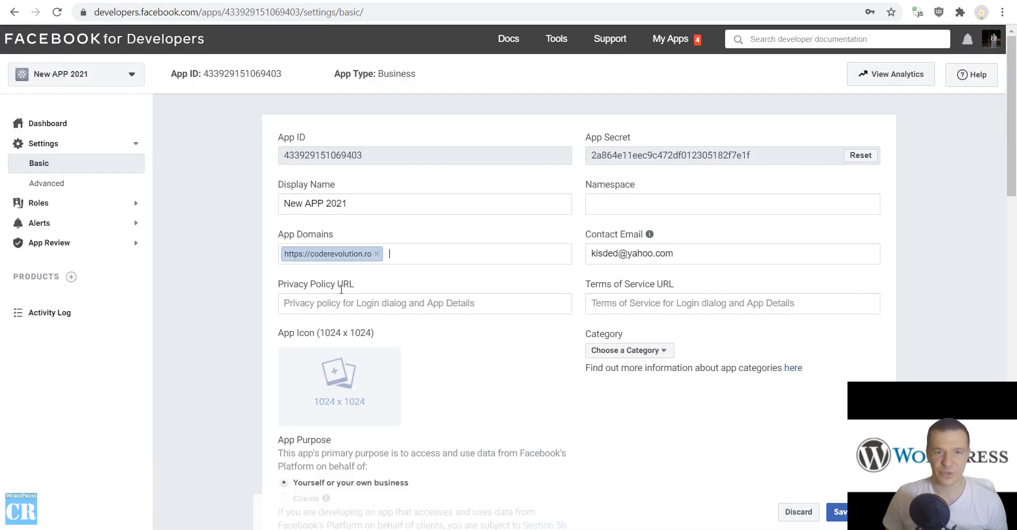
pyautogui.click(325, 303)
pyautogui.click(326, 328)
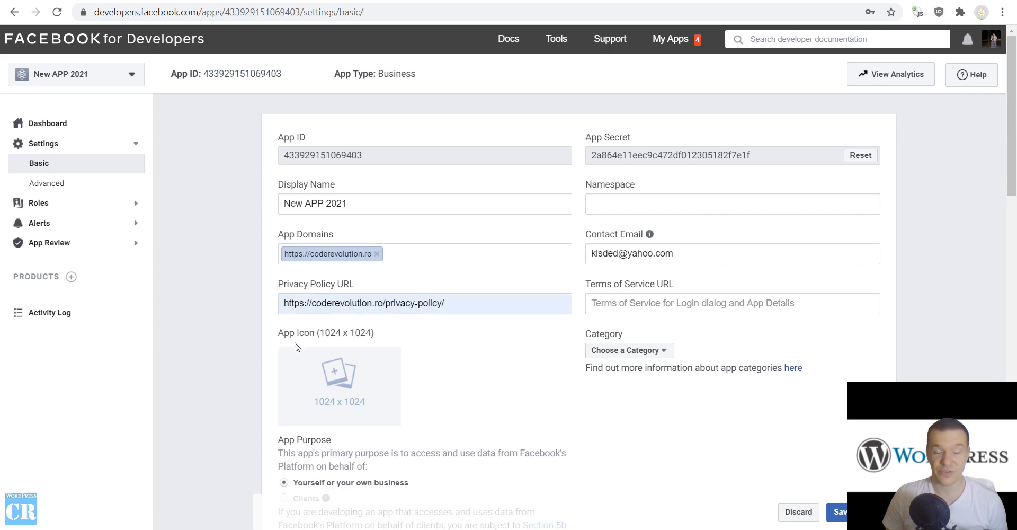
# - Review the Facebook app's basic settings and save the changes
pyautogui.scroll(-4, 504, 346)
pyautogui.scroll(4, 371, 318)
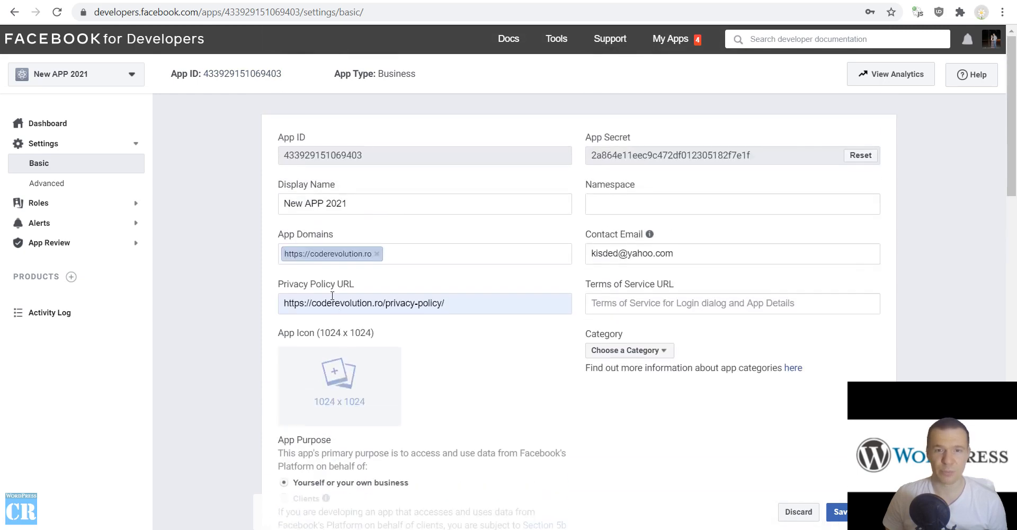
pyautogui.scroll(-10, 355, 311)
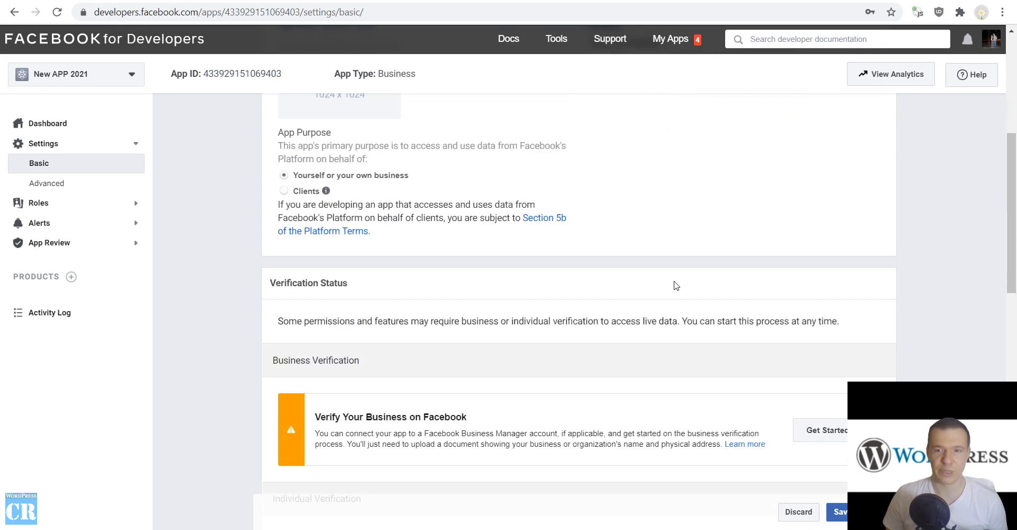
pyautogui.click(839, 513)
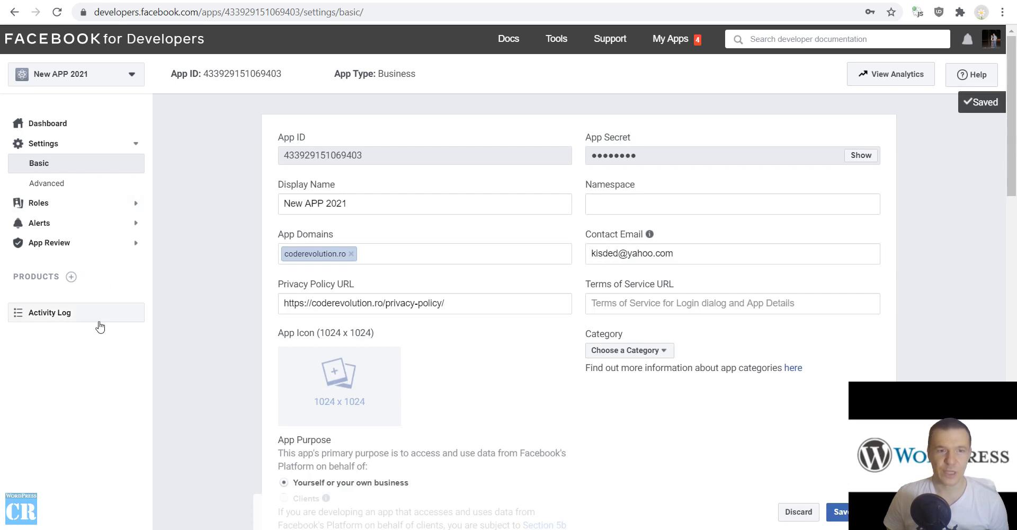
pyautogui.click(71, 278)
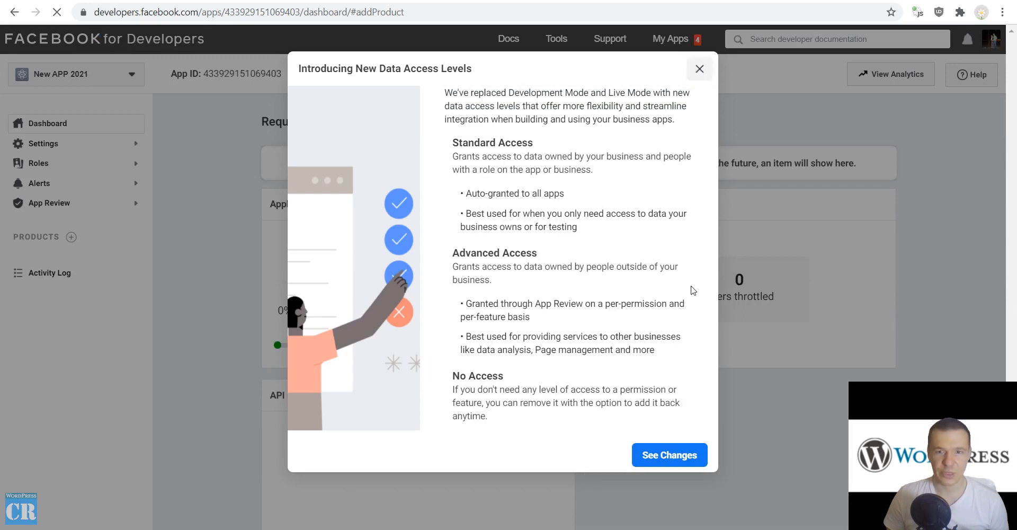
pyautogui.click(675, 455)
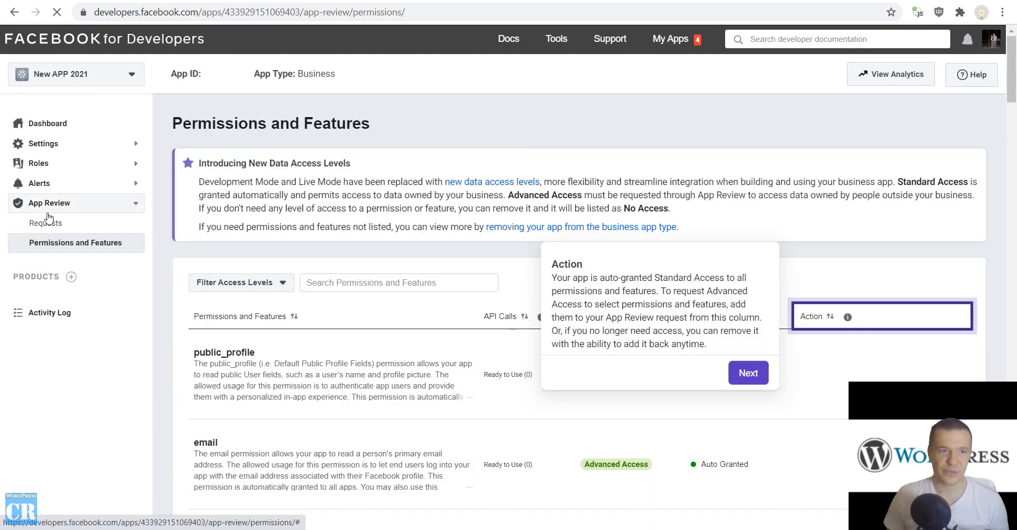
pyautogui.click(43, 126)
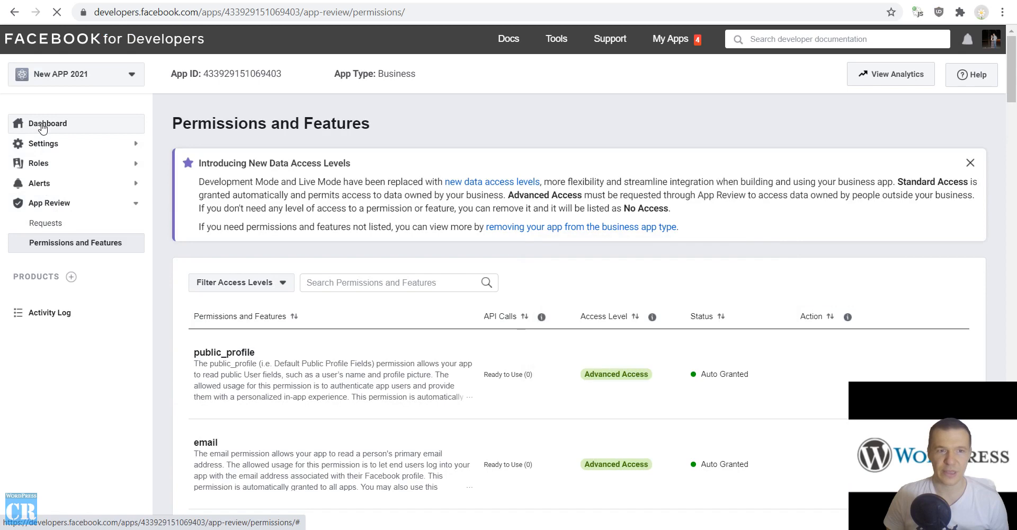
pyautogui.click(159, 0)
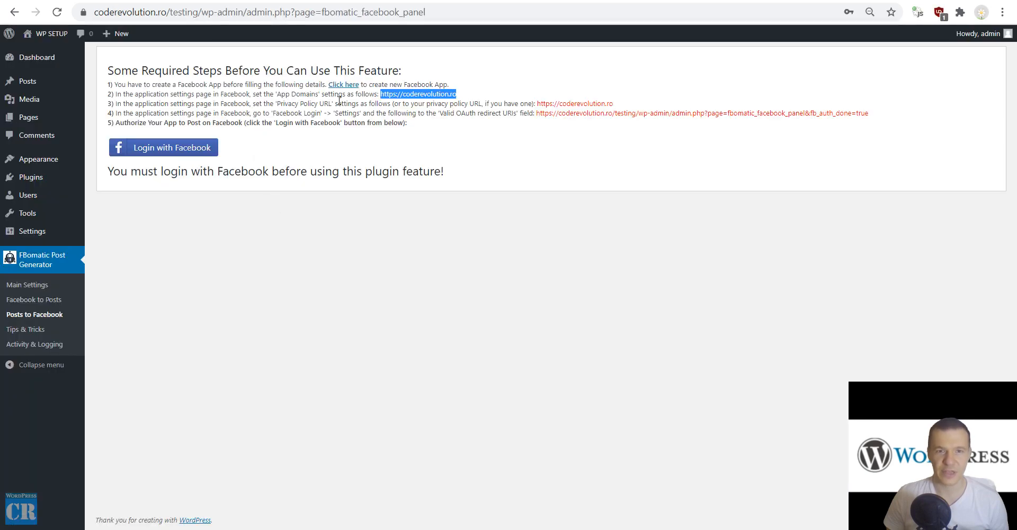
pyautogui.click(199, 1)
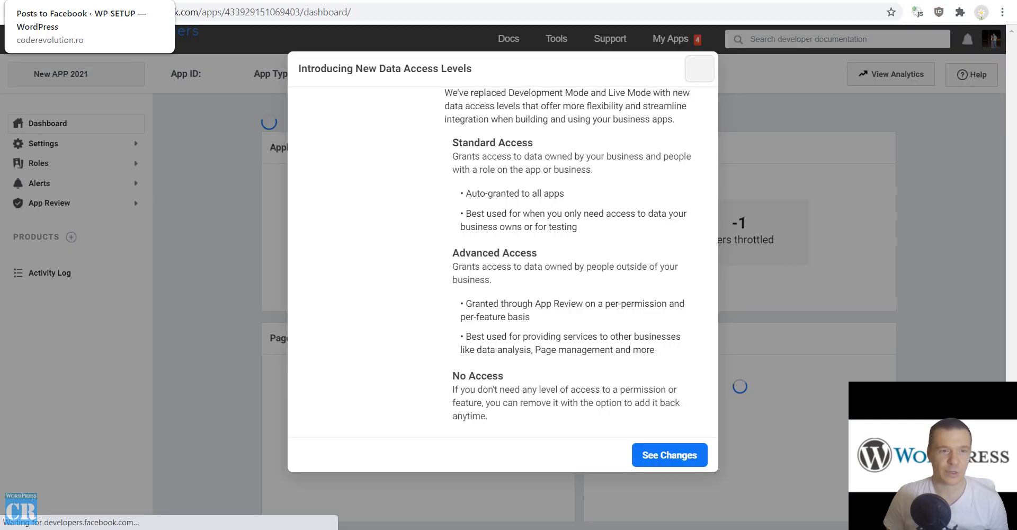
# - Dismiss the data access levels notice and set up the Facebook Login product for the app
pyautogui.click(700, 69)
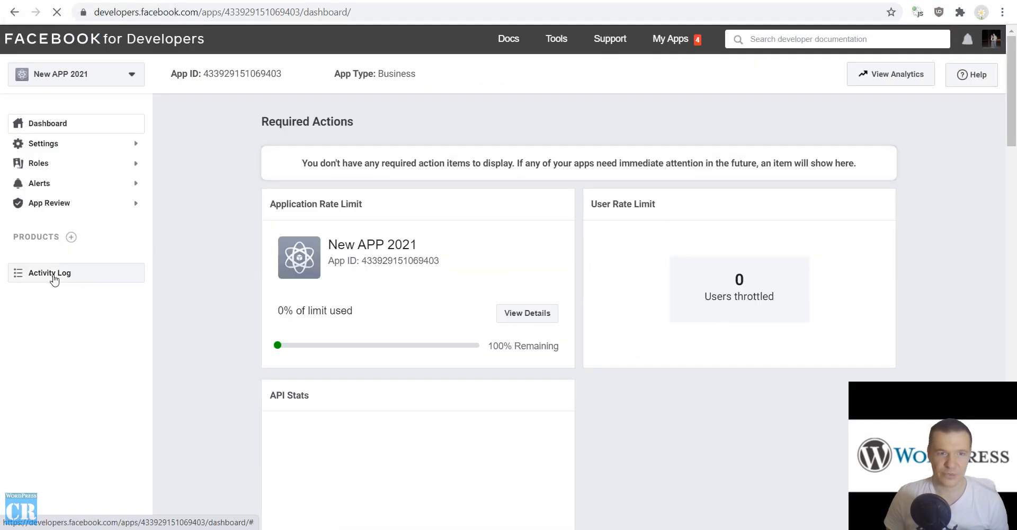
pyautogui.click(73, 238)
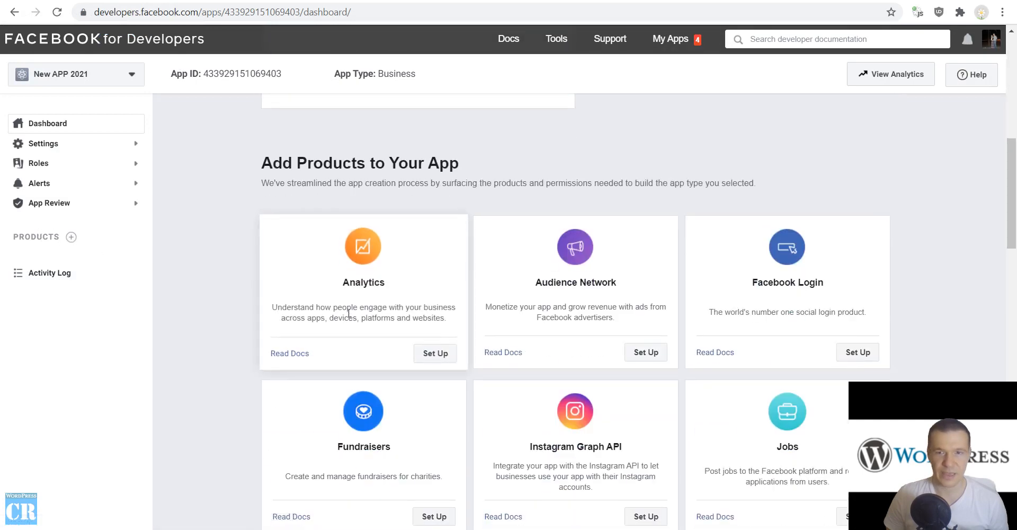
pyautogui.scroll(-3, 583, 228)
pyautogui.click(854, 222)
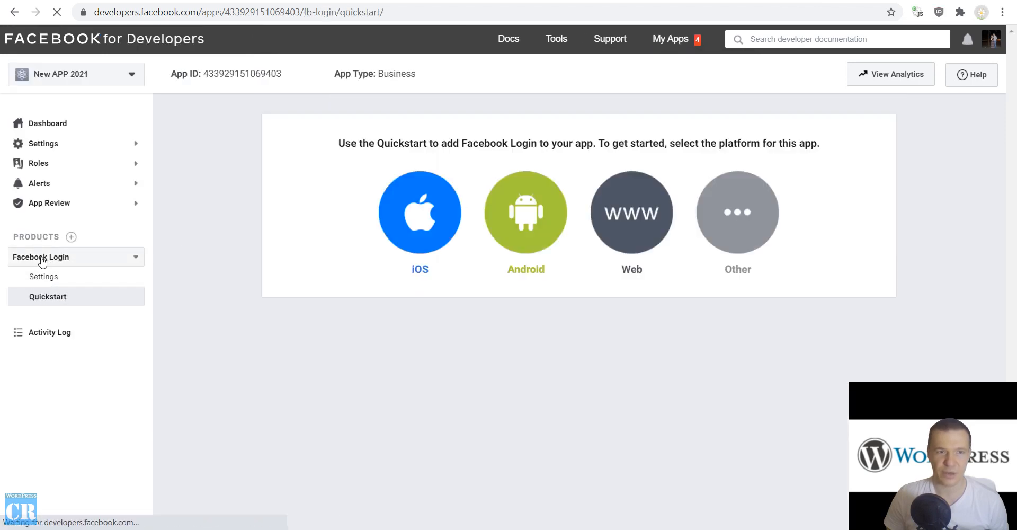
# - Copy the Valid OAuth redirect URI from the plugin's required steps in WordPress and return to the Facebook app
pyautogui.hotkey('ctrl', 'shift', 'Tab')
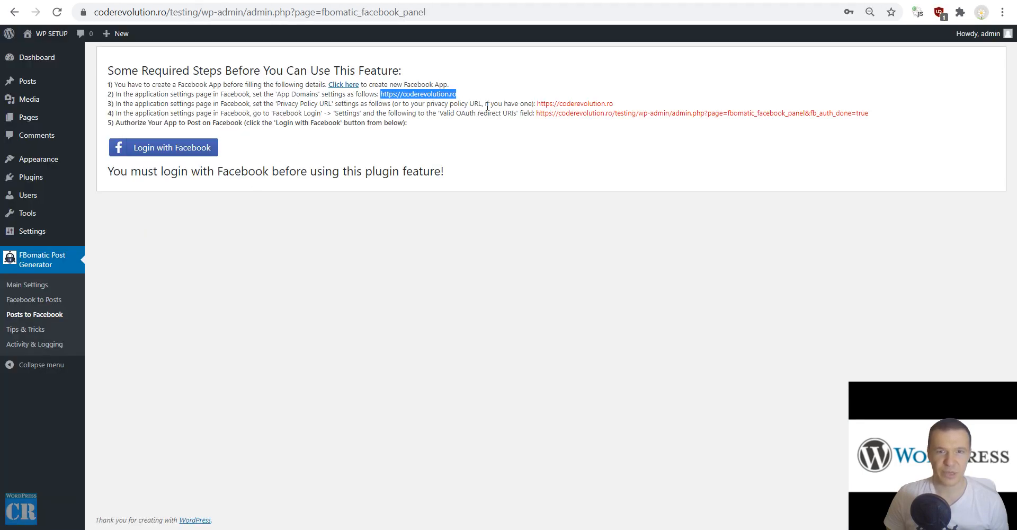
pyautogui.moveTo(536, 113); pyautogui.dragTo(878, 116)
pyautogui.hotkey('ctrl', 'c')
pyautogui.hotkey('ctrl', 'Tab')
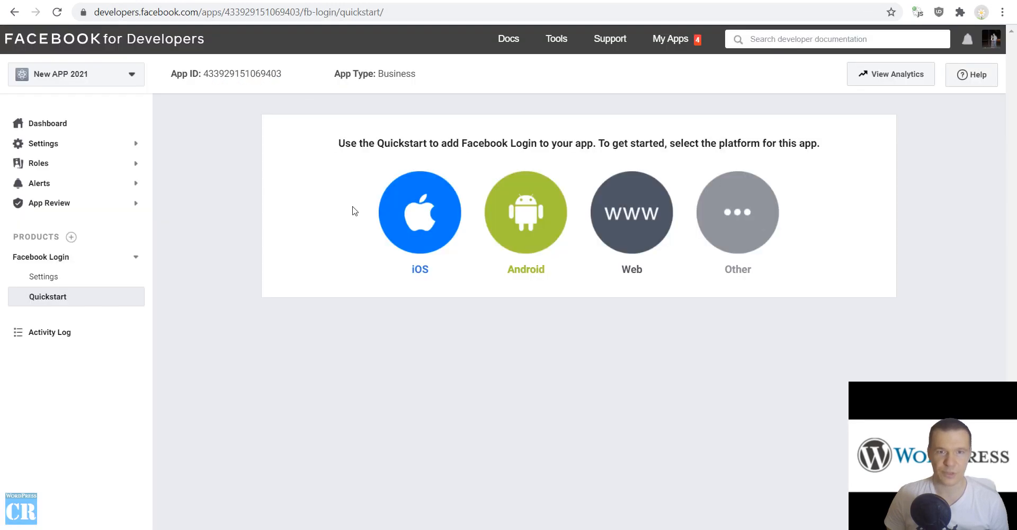
pyautogui.click(631, 214)
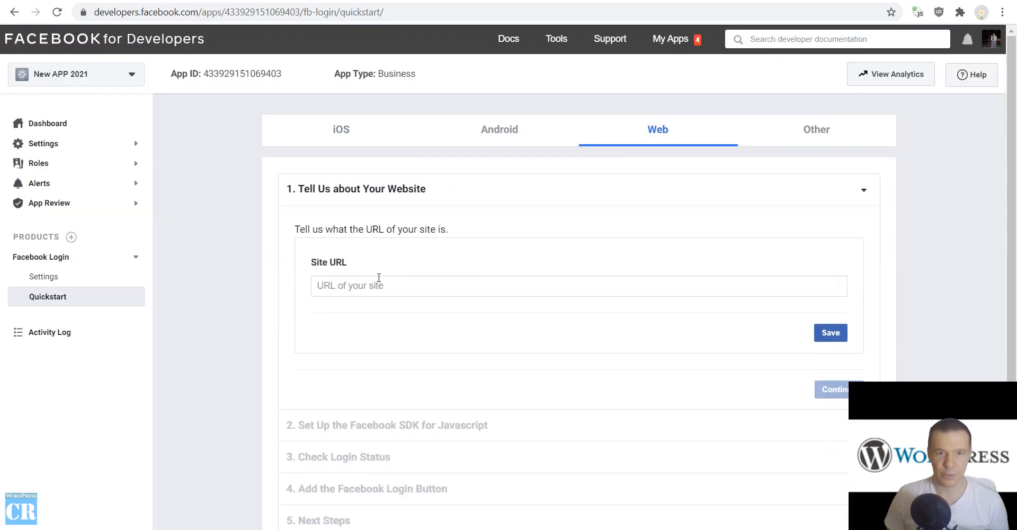
pyautogui.click(335, 289)
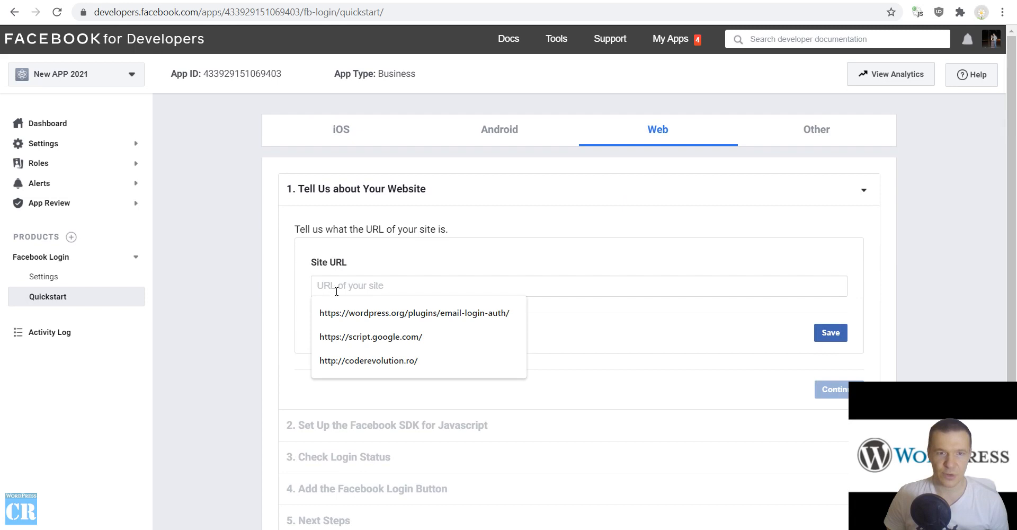
pyautogui.click(345, 362)
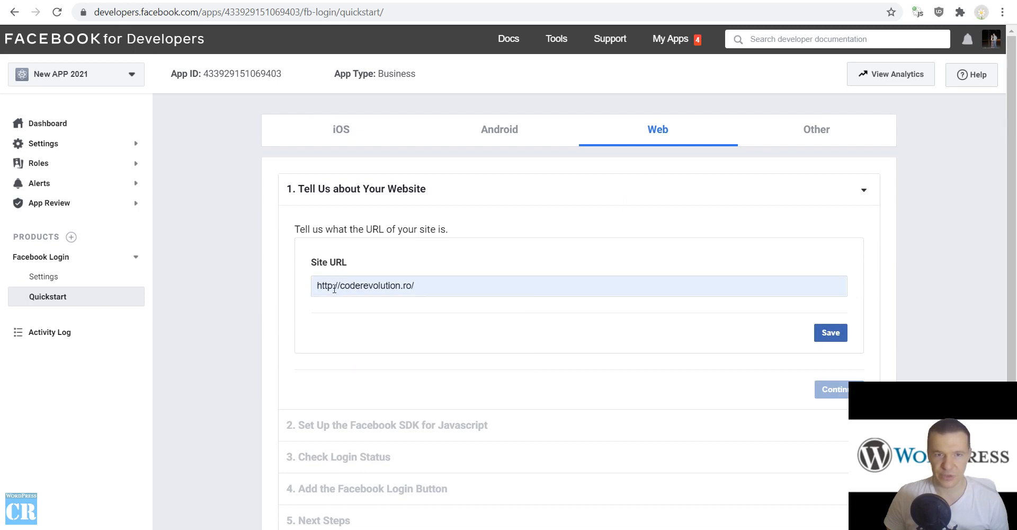
pyautogui.click(333, 285)
pyautogui.write('s')
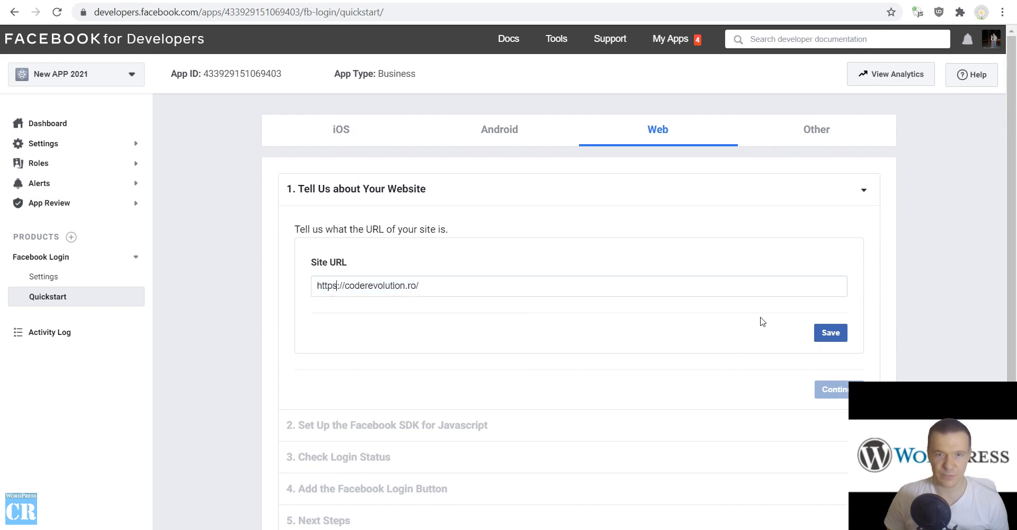
pyautogui.click(830, 333)
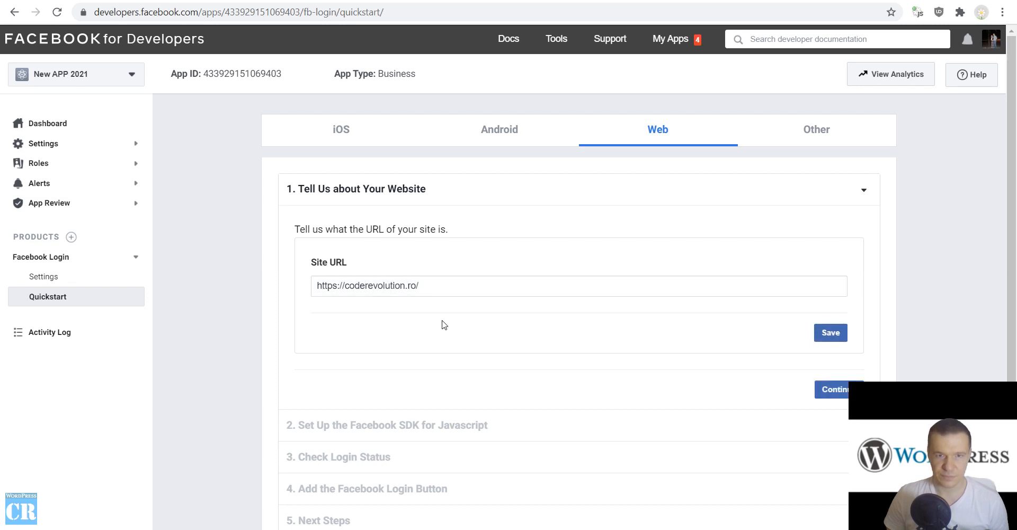
# - Advance through the remaining Facebook Login Quickstart stages up to Next Steps without changing anything
pyautogui.scroll(-2, 456, 326)
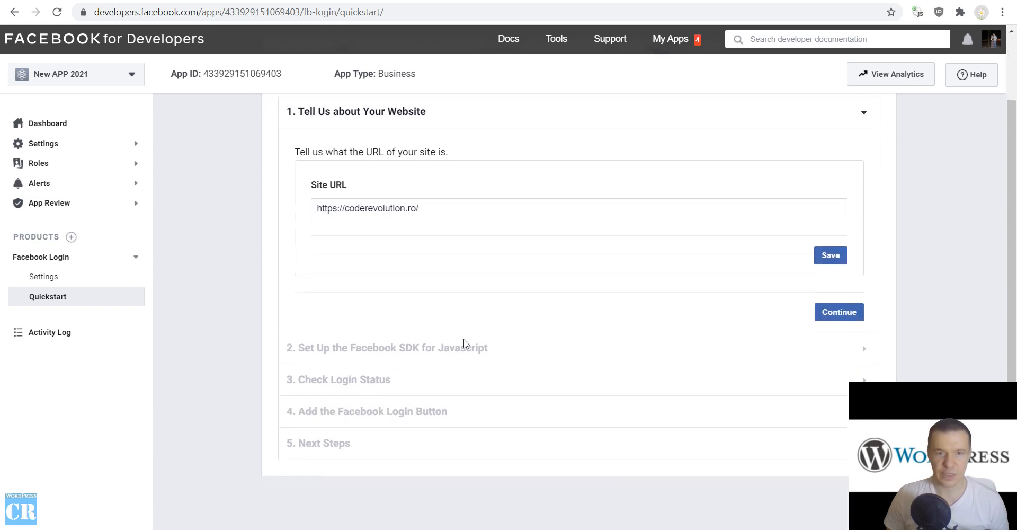
pyautogui.click(839, 311)
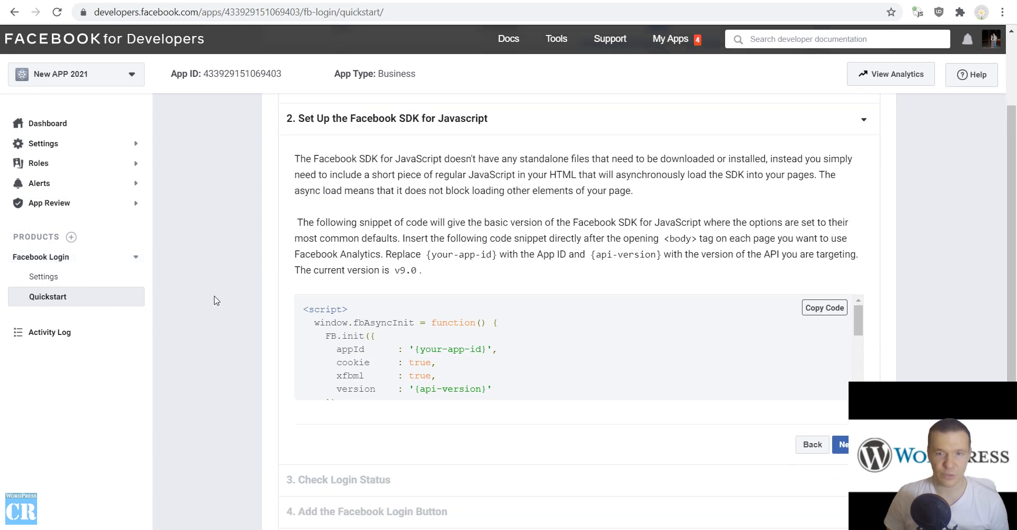
pyautogui.scroll(-2, 673, 298)
pyautogui.click(848, 343)
pyautogui.scroll(-5, 832, 357)
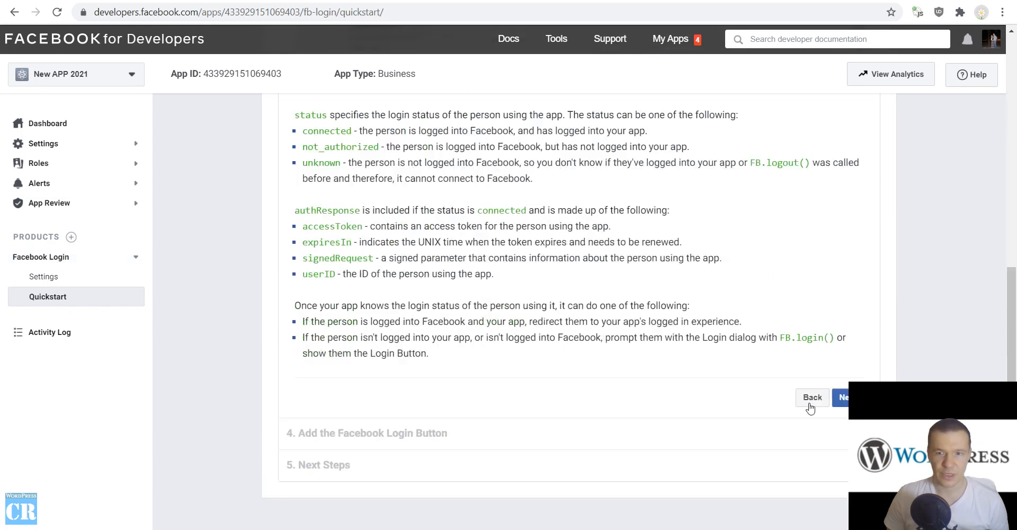
pyautogui.click(849, 372)
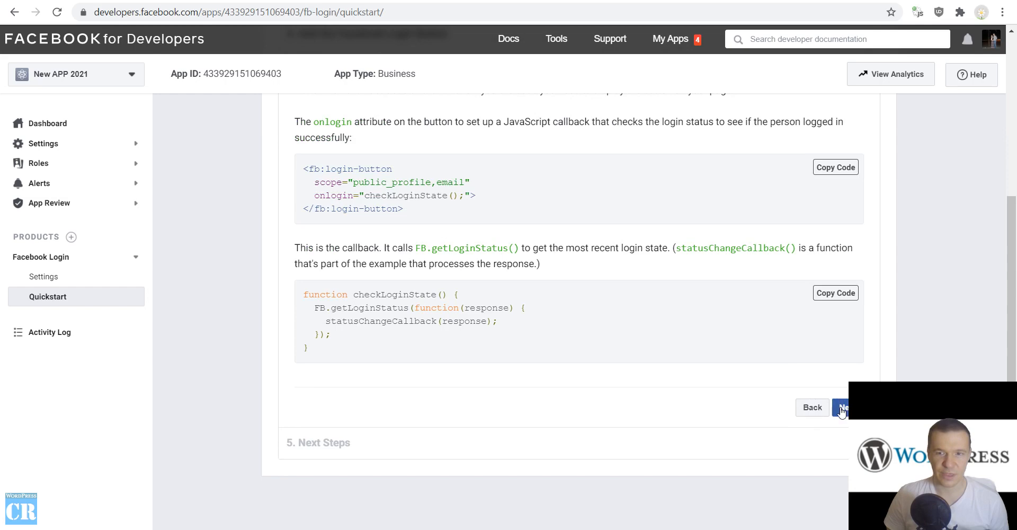
pyautogui.click(842, 408)
pyautogui.scroll(-3, 789, 410)
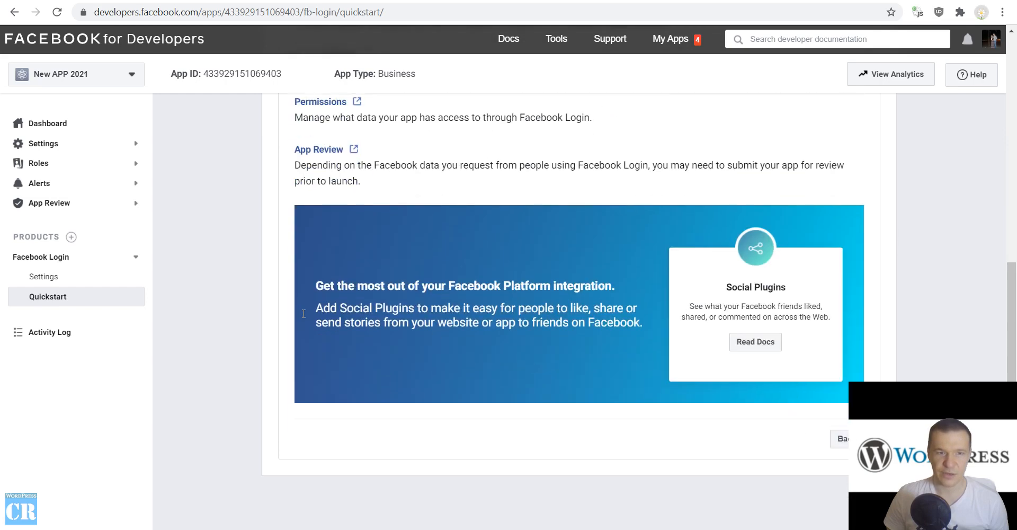
# - Add the copied fbomatic_facebook_panel address to Valid OAuth Redirect URIs in the Facebook Login settings
pyautogui.scroll(6, 375, 323)
pyautogui.click(49, 275)
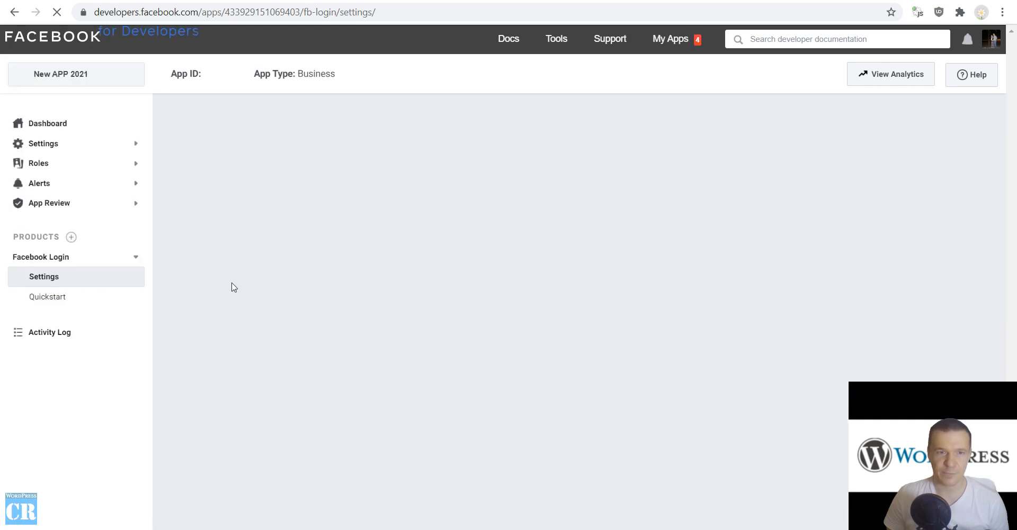
pyautogui.scroll(-7, 236, 285)
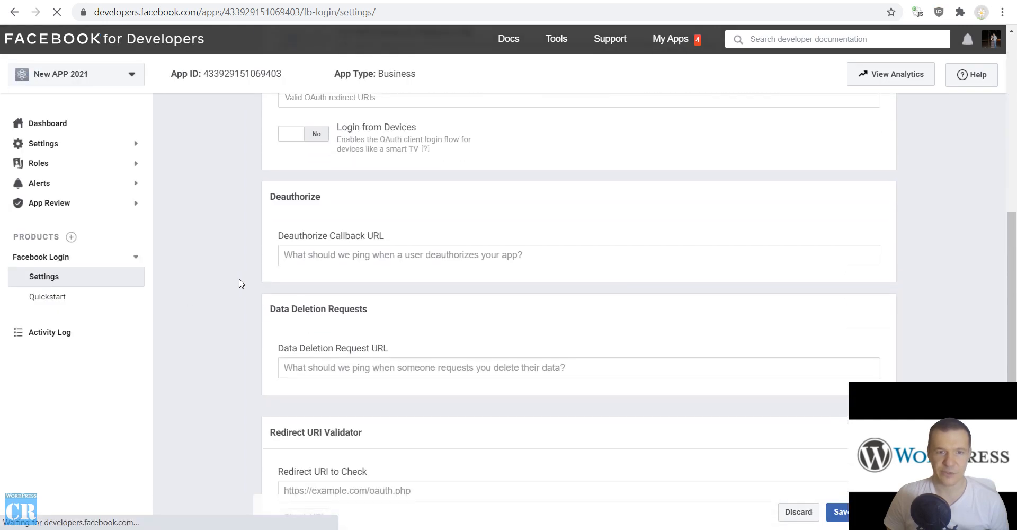
pyautogui.scroll(5, 286, 339)
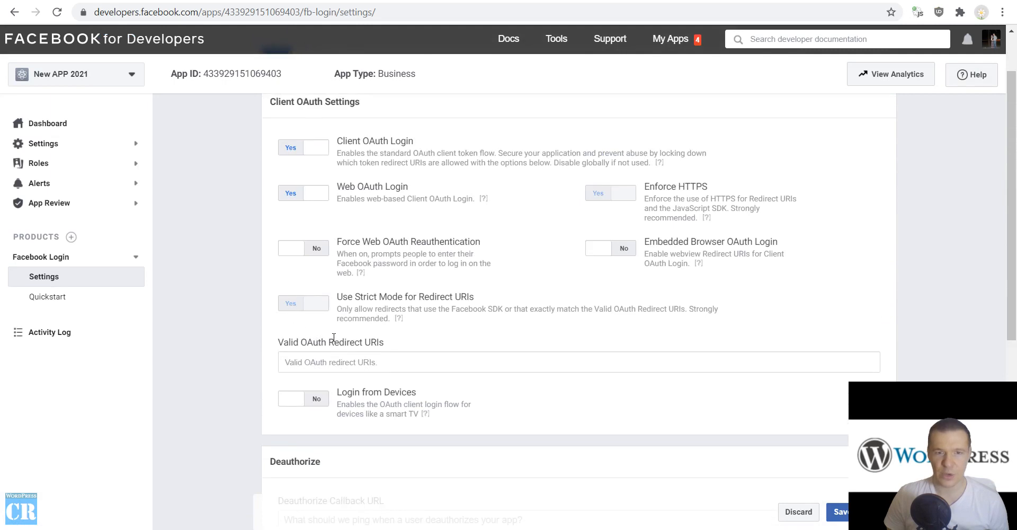
pyautogui.hotkey('ctrl', 'v')
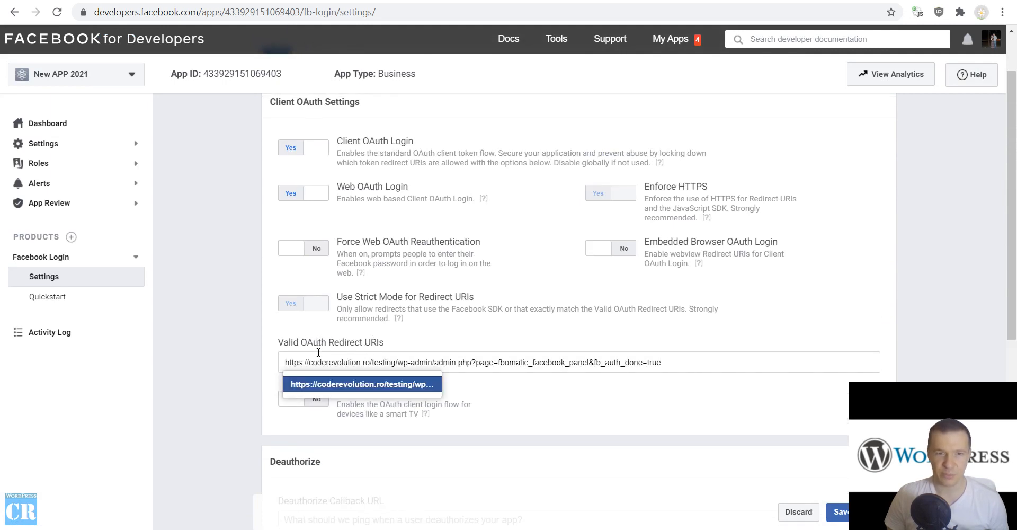
pyautogui.press('Return')
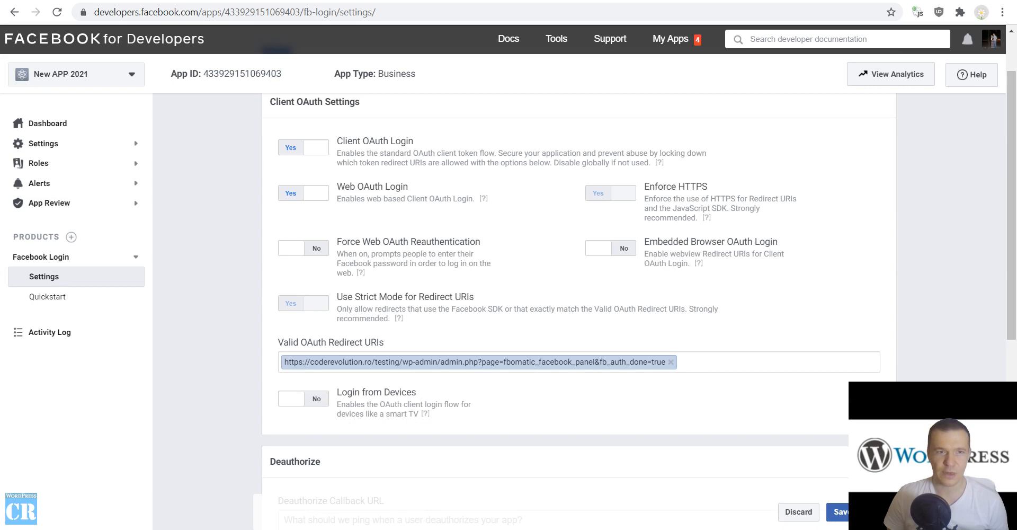
# - Copy the redirect URI again from the plugin's WordPress page and save the Facebook Login settings
pyautogui.hotkey('ctrl', 'shift', 'Tab')
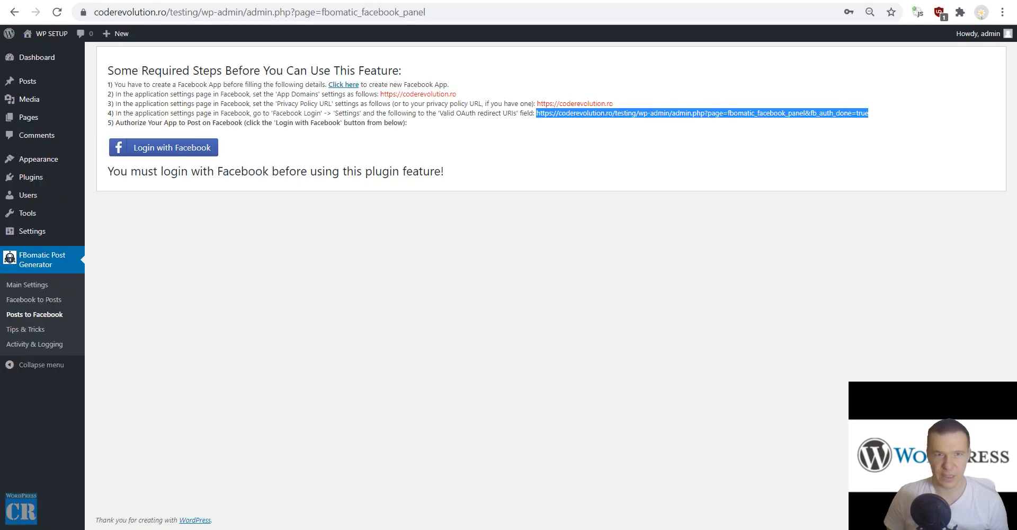
pyautogui.rightClick(605, 117)
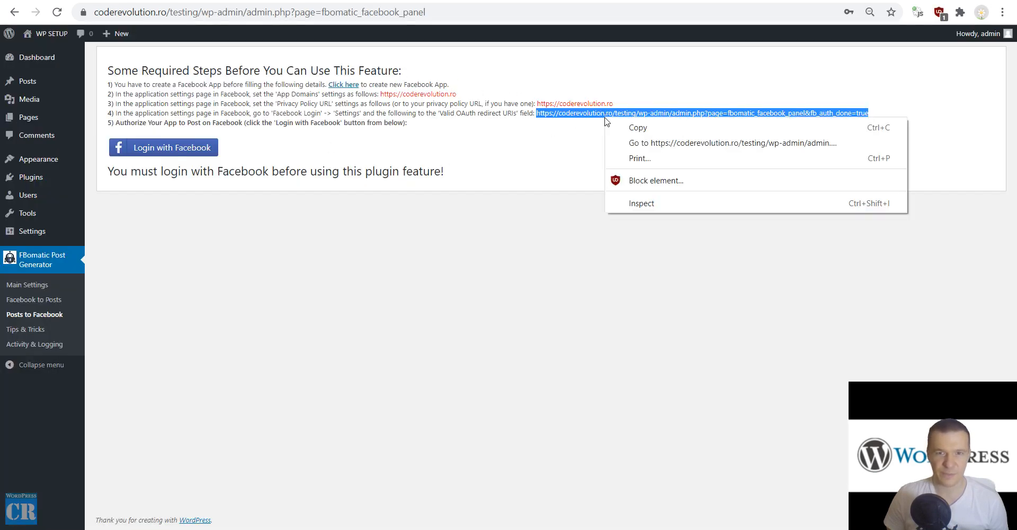
pyautogui.click(624, 128)
pyautogui.click(518, 146)
pyautogui.hotkey('ctrl', 'Tab')
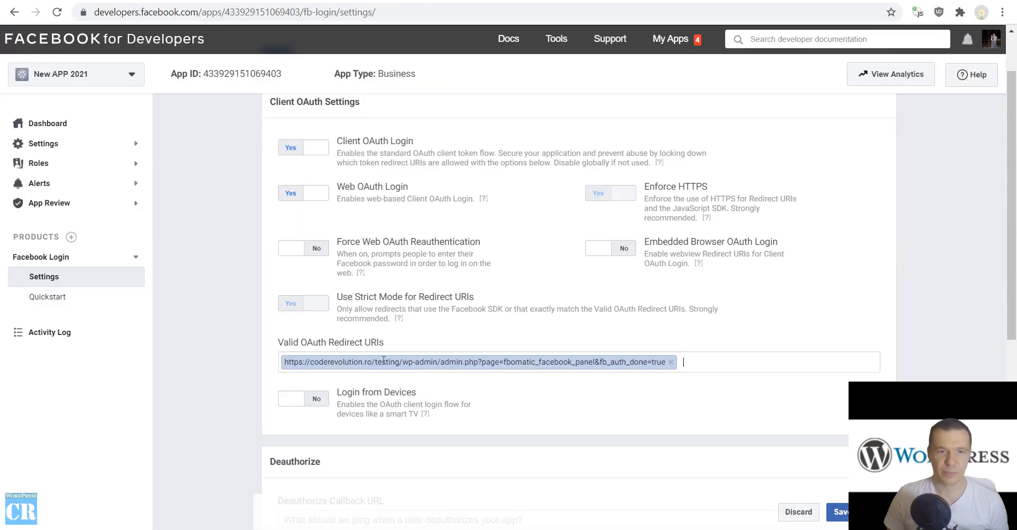
pyautogui.scroll(-5, 538, 412)
pyautogui.click(839, 511)
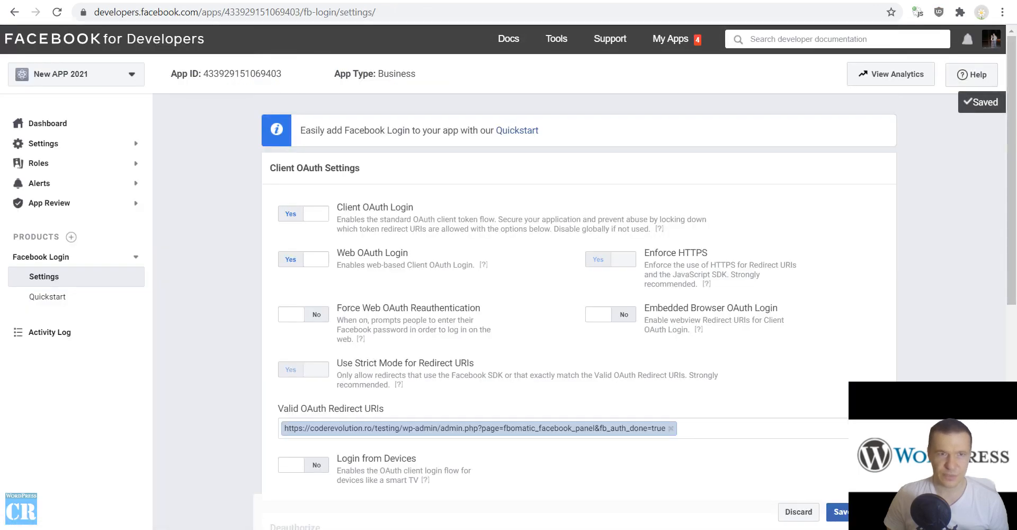
# - Start the Facebook login from the plugin's WordPress page and continue with the signed-in Facebook account
pyautogui.hotkey('ctrl', 'Tab')
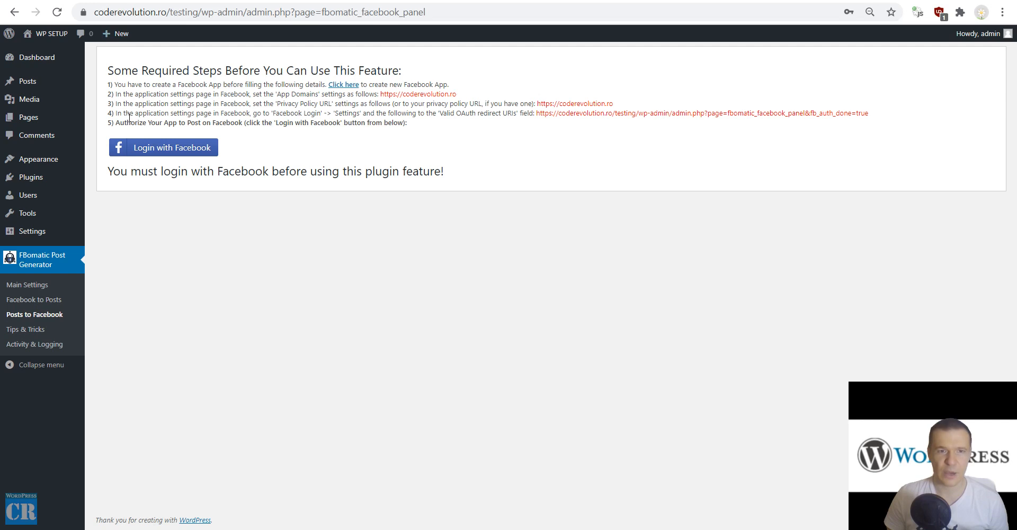
pyautogui.click(164, 150)
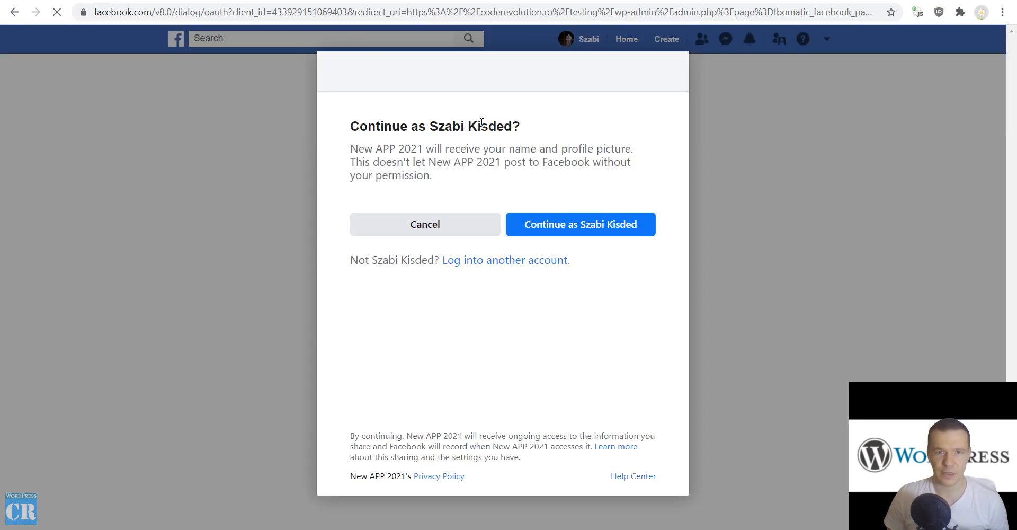
pyautogui.click(577, 226)
# - Select all Pages for use with New APP 2021 except the nutritionist-dietetician's page, and proceed to the permissions
pyautogui.scroll(-2, 530, 324)
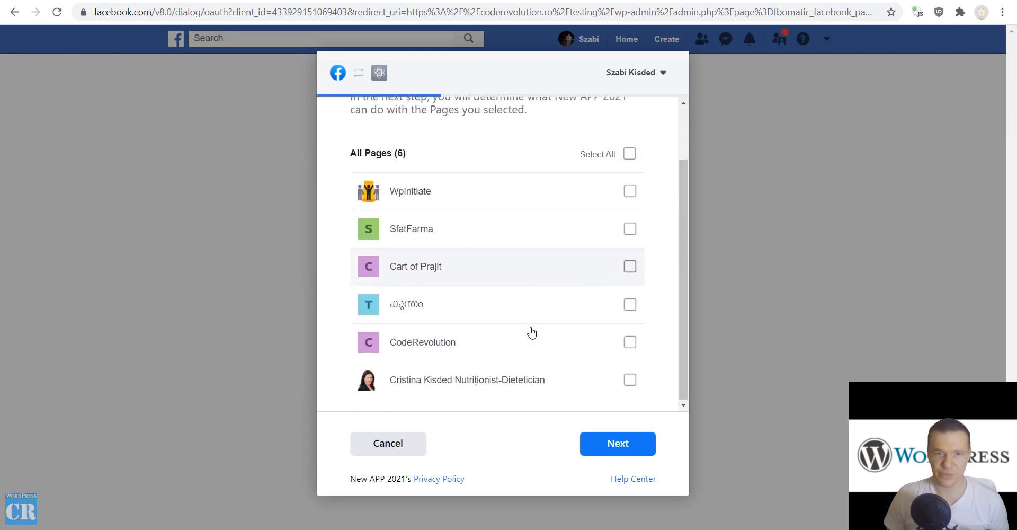
pyautogui.scroll(2, 628, 249)
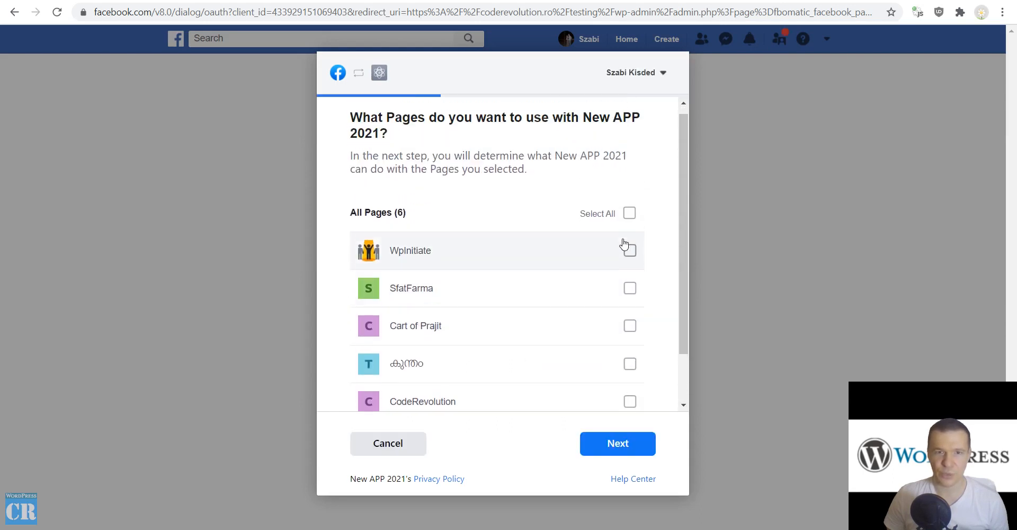
pyautogui.scroll(-2, 620, 239)
pyautogui.click(629, 154)
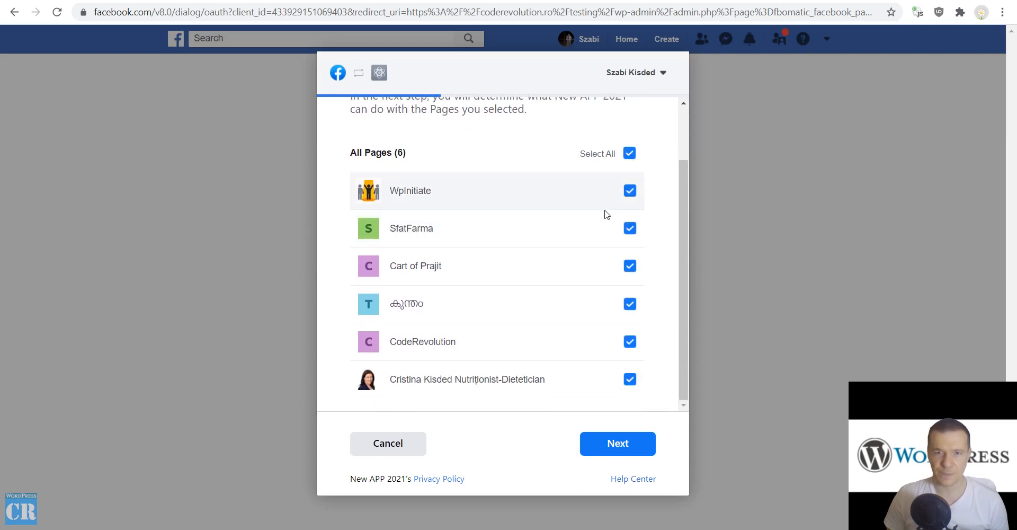
pyautogui.scroll(2, 545, 339)
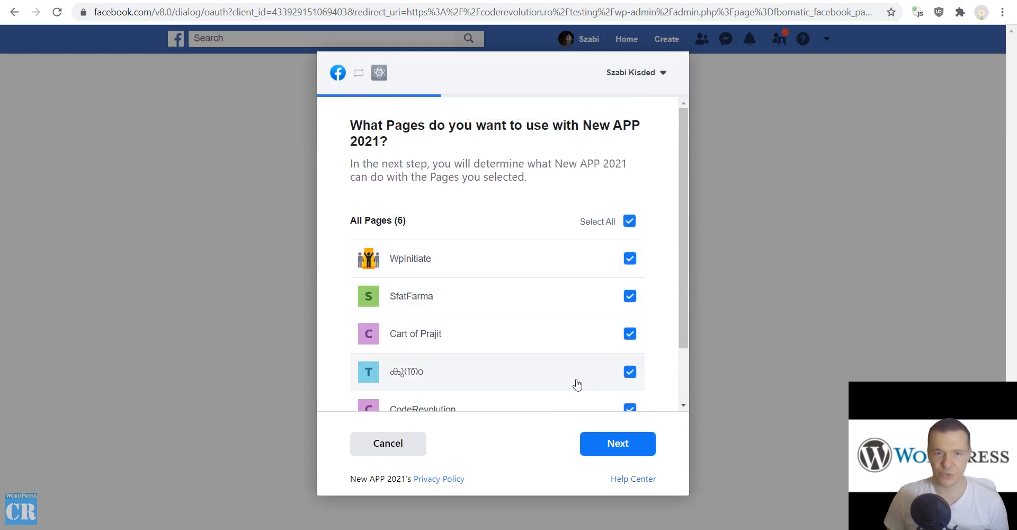
pyautogui.scroll(-2, 588, 383)
pyautogui.click(630, 379)
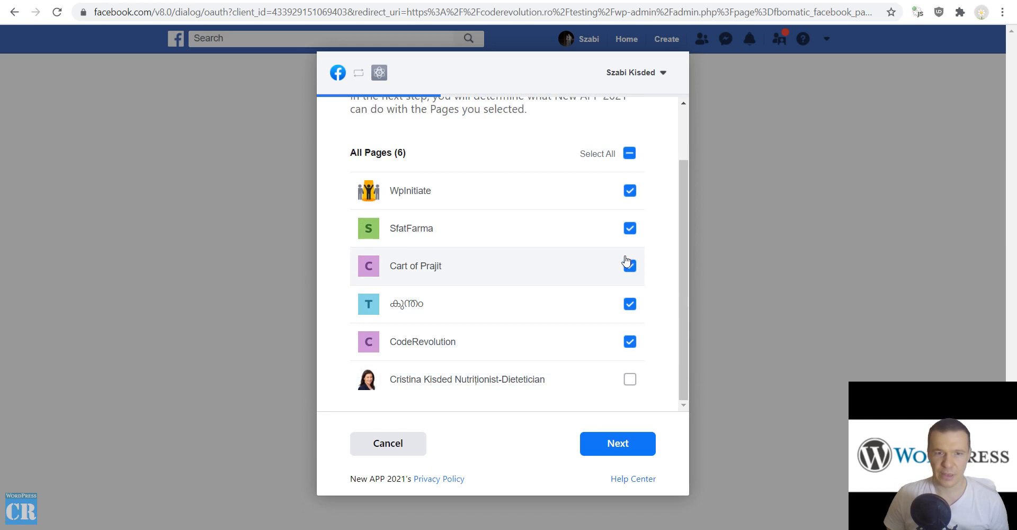
pyautogui.scroll(3, 629, 262)
pyautogui.click(627, 444)
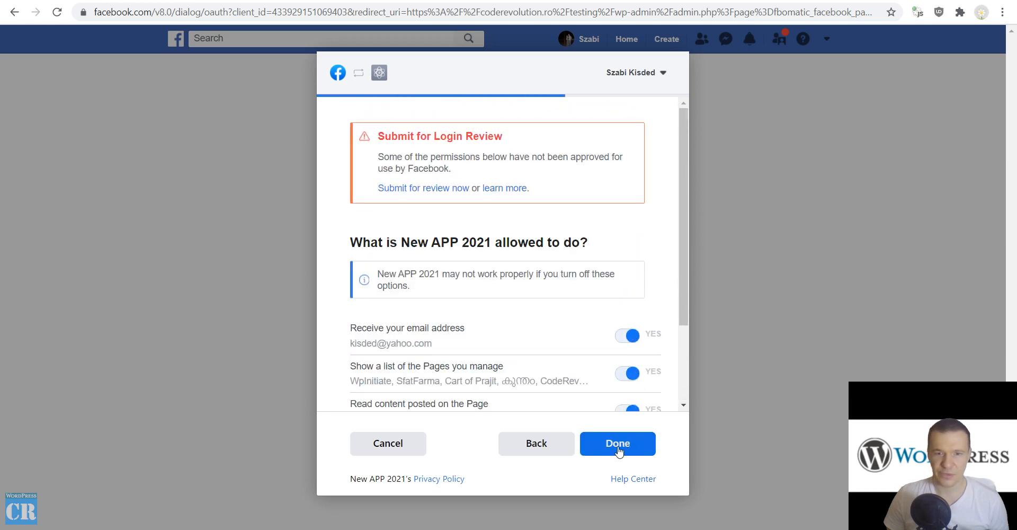
# - Review the permissions requested by New APP 2021, accept them all, and finish linking the app to Facebook
pyautogui.scroll(-2, 568, 341)
pyautogui.scroll(2, 623, 202)
pyautogui.click(614, 445)
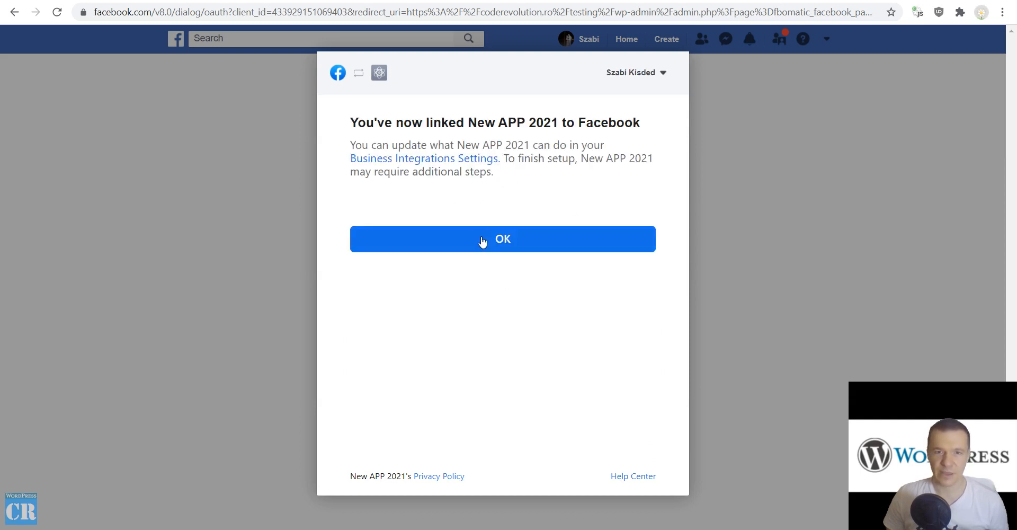
pyautogui.click(477, 249)
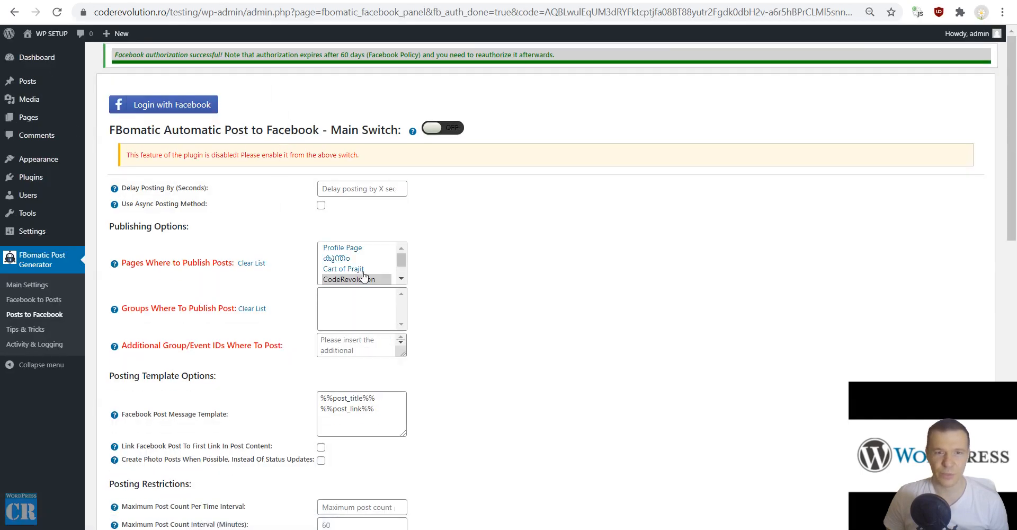
# - Keep CodeRevolution as the page for publishing posts, turn on the Automatic Post to Facebook main switch, and save the settings
pyautogui.moveTo(400, 259)
pyautogui.mouseDown()
pyautogui.moveTo(401, 270)
pyautogui.moveTo(402, 259)
pyautogui.mouseUp()
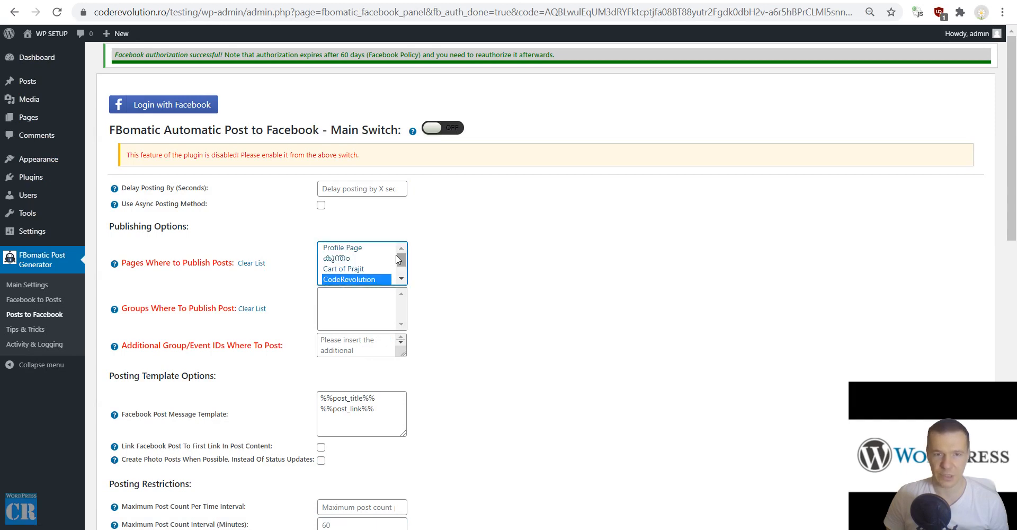
pyautogui.click(437, 125)
pyautogui.scroll(-1, 274, 300)
pyautogui.scroll(-15, 274, 300)
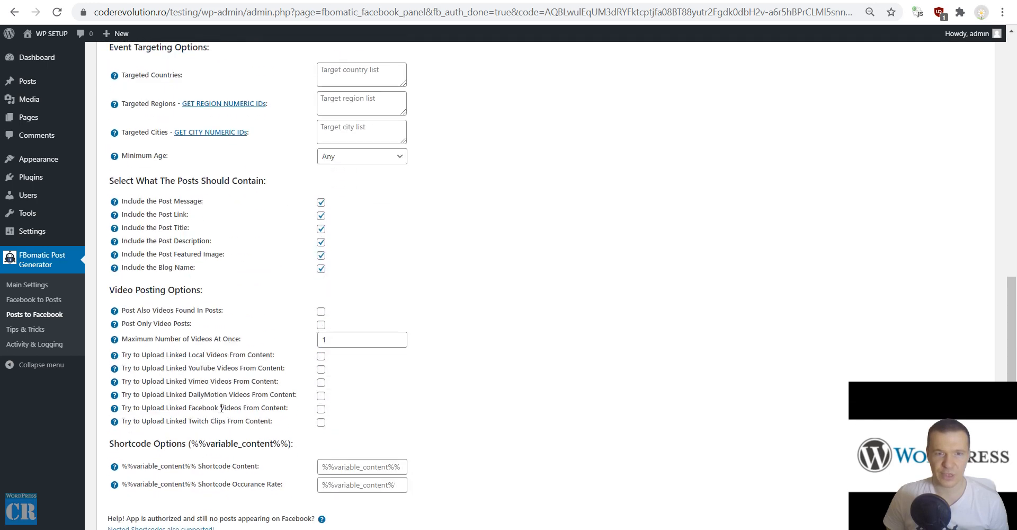
pyautogui.click(146, 464)
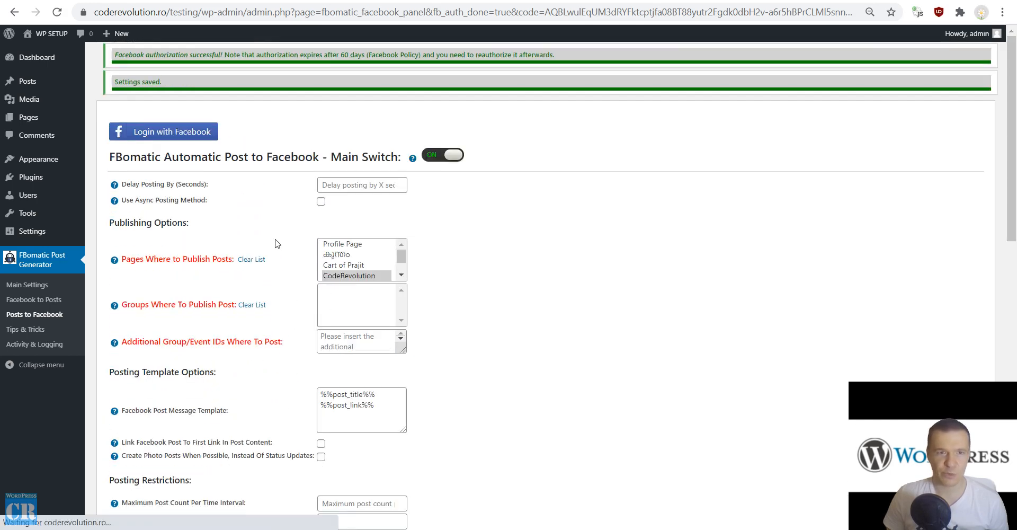
# - Open a new WordPress post, and reload the CodeRevolution Facebook page to review its existing posts
pyautogui.moveTo(50, 84)
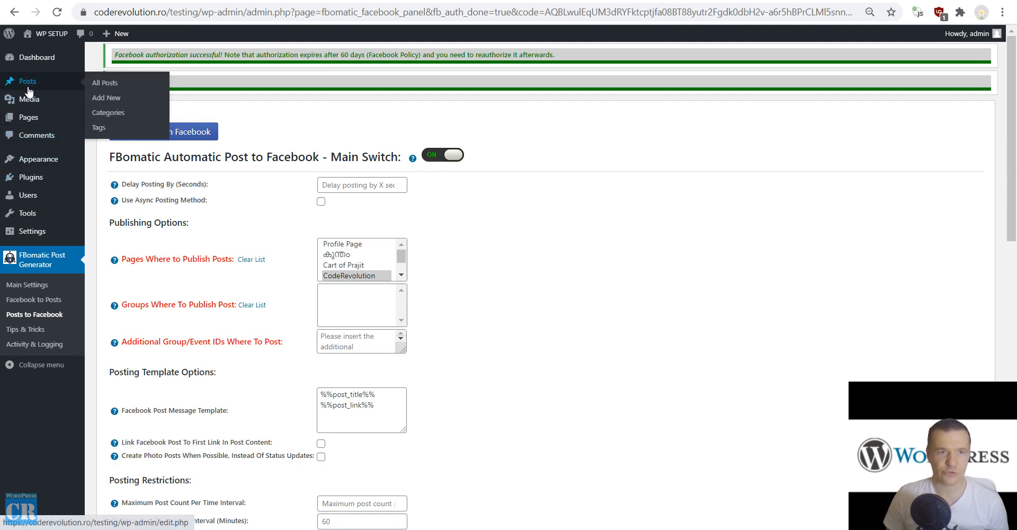
pyautogui.click(108, 101)
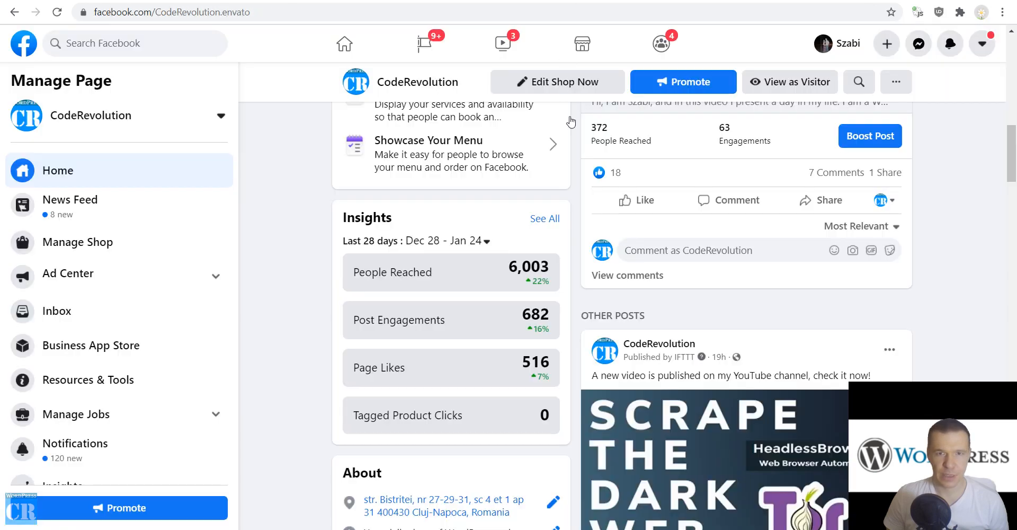
pyautogui.scroll(-3, 571, 121)
pyautogui.scroll(2, 556, 226)
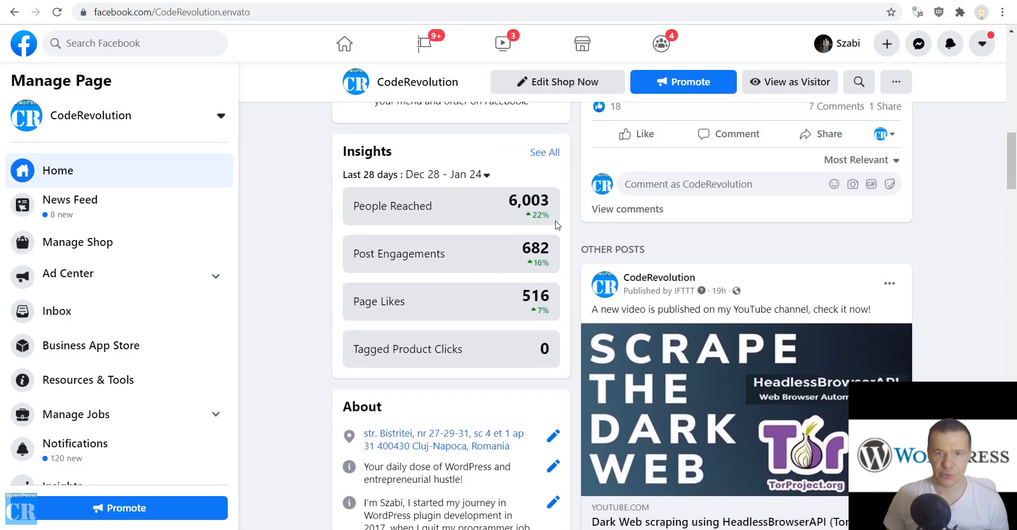
pyautogui.click(58, 12)
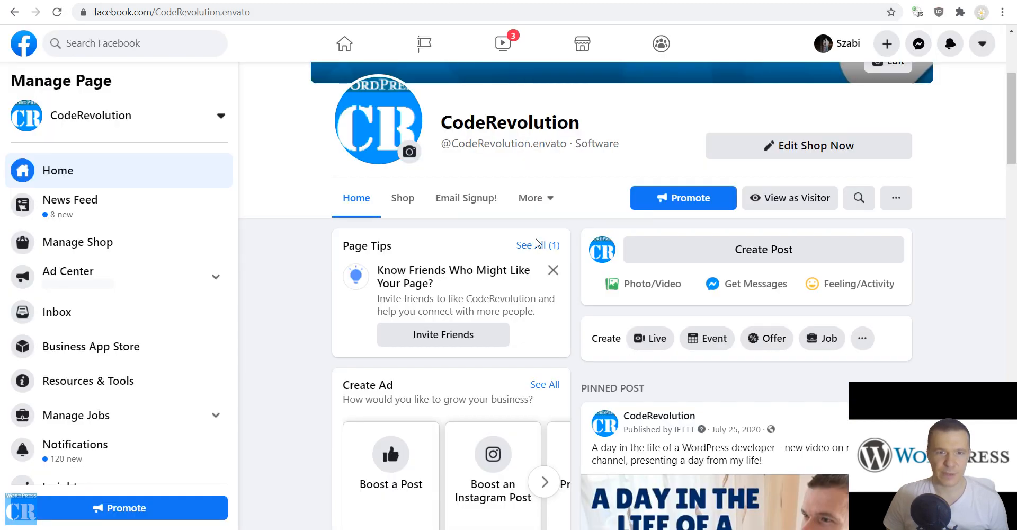
pyautogui.scroll(-9, 620, 249)
pyautogui.scroll(-3, 620, 249)
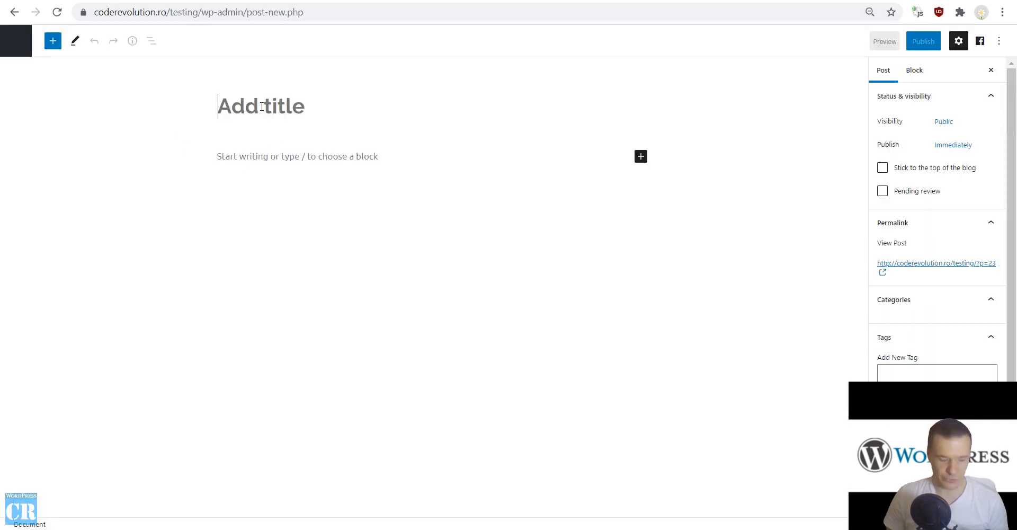
# - Give the new WordPress post the title "Test post"
pyautogui.click(262, 107)
pyautogui.write('Tet=s')
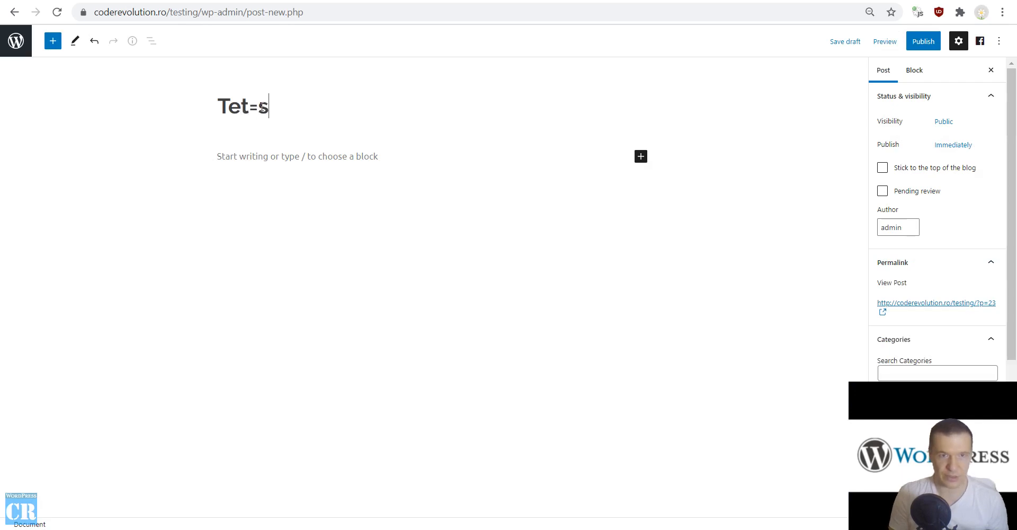
pyautogui.write('==')
pyautogui.write('t post')
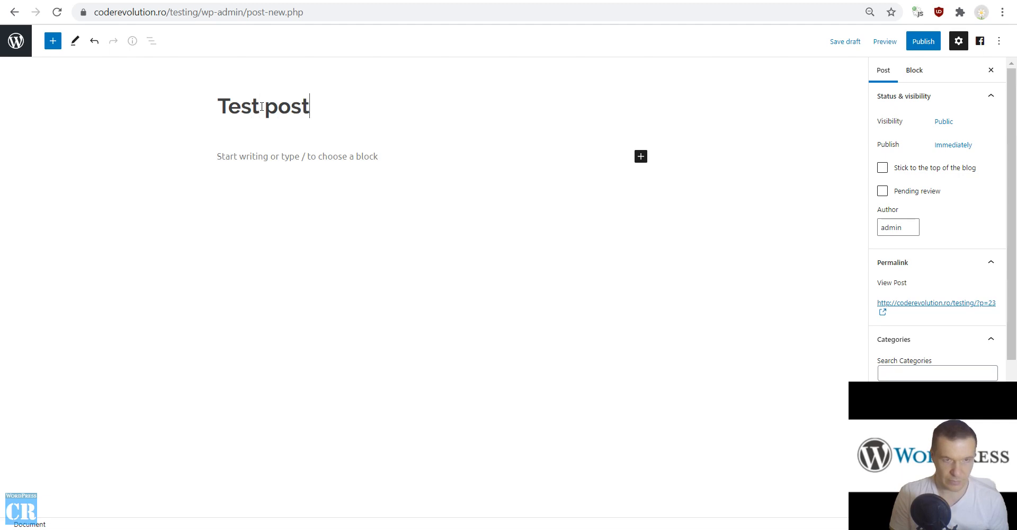
# - Copy the title text into the post body eight times in a row and publish the post
pyautogui.hotkey('ctrl', 'a')
pyautogui.click(256, 156)
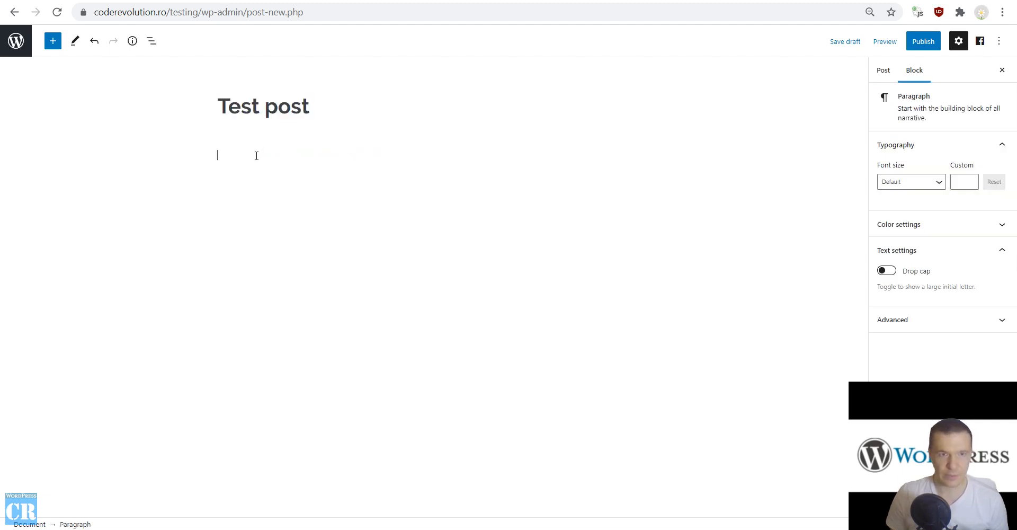
pyautogui.hotkey('ctrl', 'v')
pyautogui.hotkey('ctrl', 'v')
pyautogui.hotkey('ctrl', 'v')
pyautogui.hotkey('ctrl', 'v')
pyautogui.hotkey('ctrl', 'v')
pyautogui.hotkey('ctrl', 'v')
pyautogui.hotkey('ctrl', 'v')
pyautogui.hotkey('ctrl', 'v')
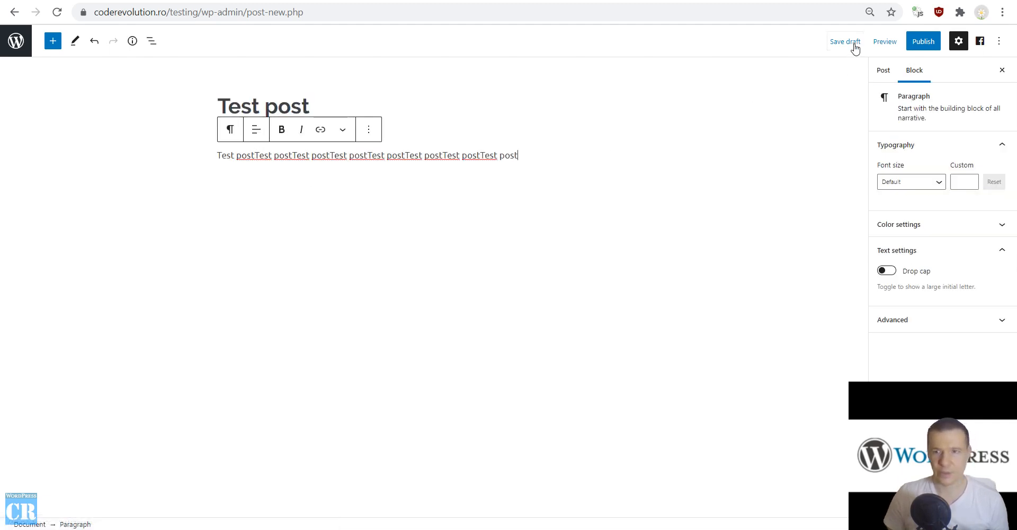
pyautogui.click(925, 43)
pyautogui.click(919, 42)
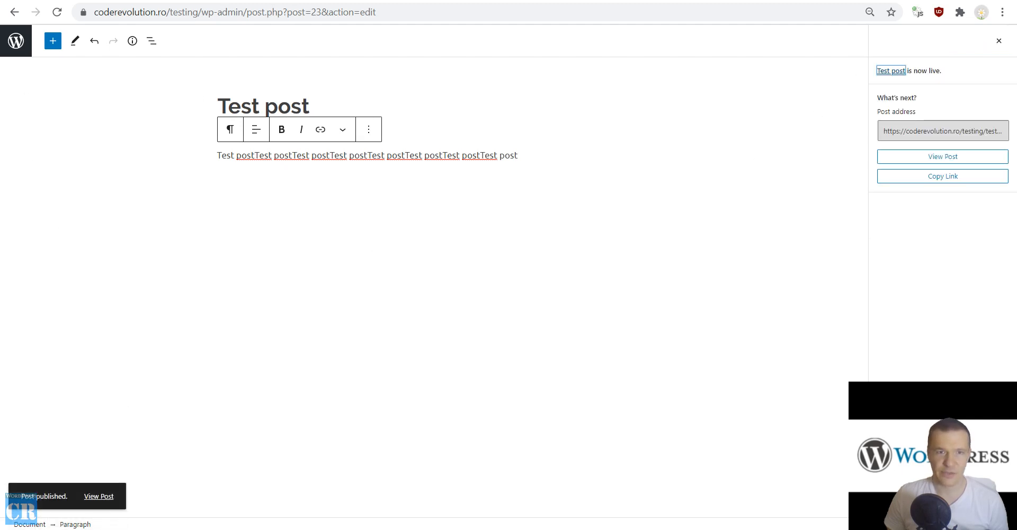
# - Reload the CodeRevolution Facebook page and check its Other Posts section for the published test post
pyautogui.click(57, 12)
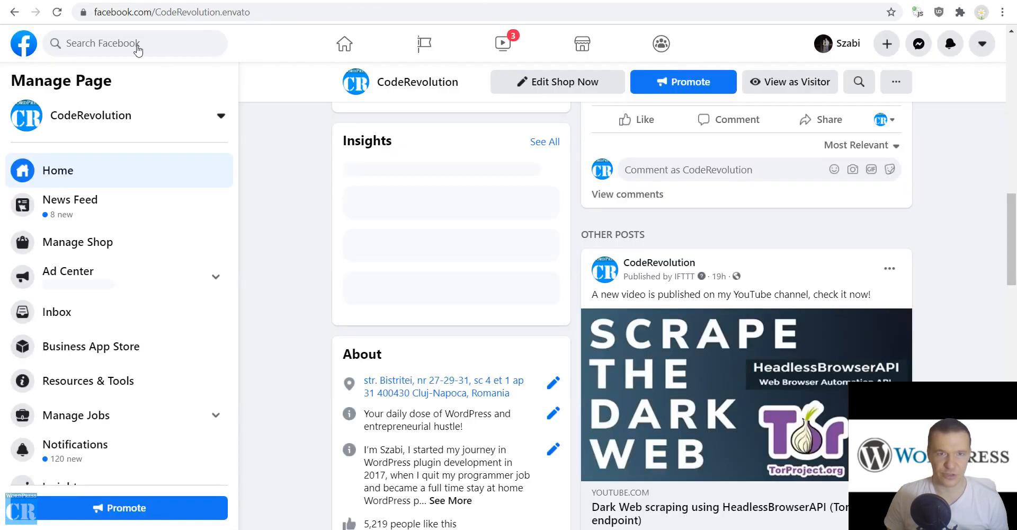
pyautogui.click(59, 12)
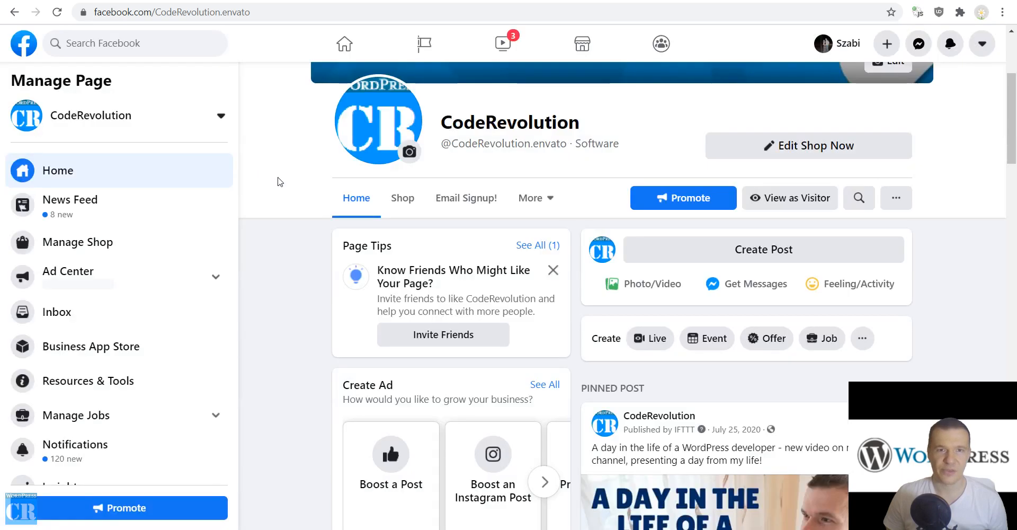
pyautogui.scroll(-14, 434, 300)
pyautogui.scroll(-6, 434, 300)
pyautogui.scroll(1, 397, 422)
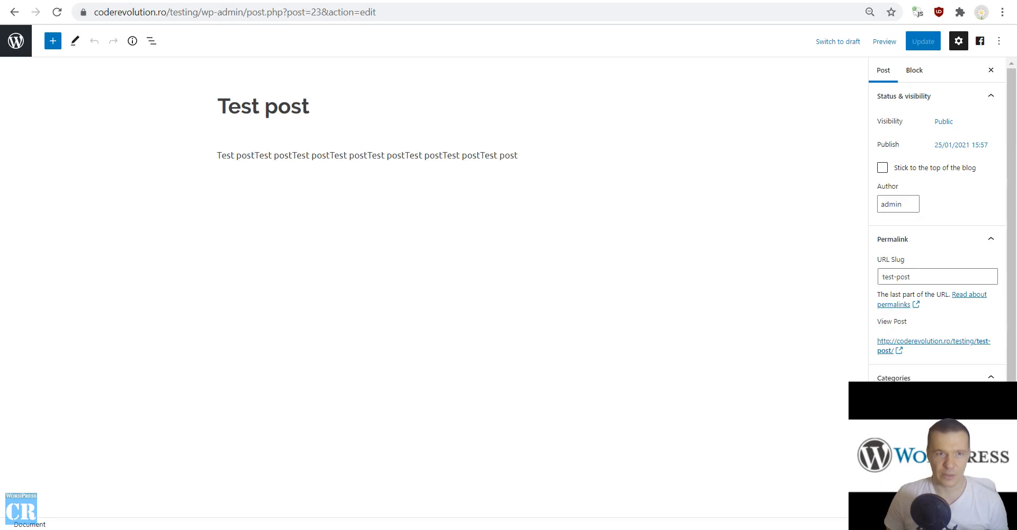
# - Refresh the CodeRevolution Facebook page once more and open the coderevolution.ro/testing/test-post/ link in its newest post
pyautogui.click(174, 1)
pyautogui.click(57, 12)
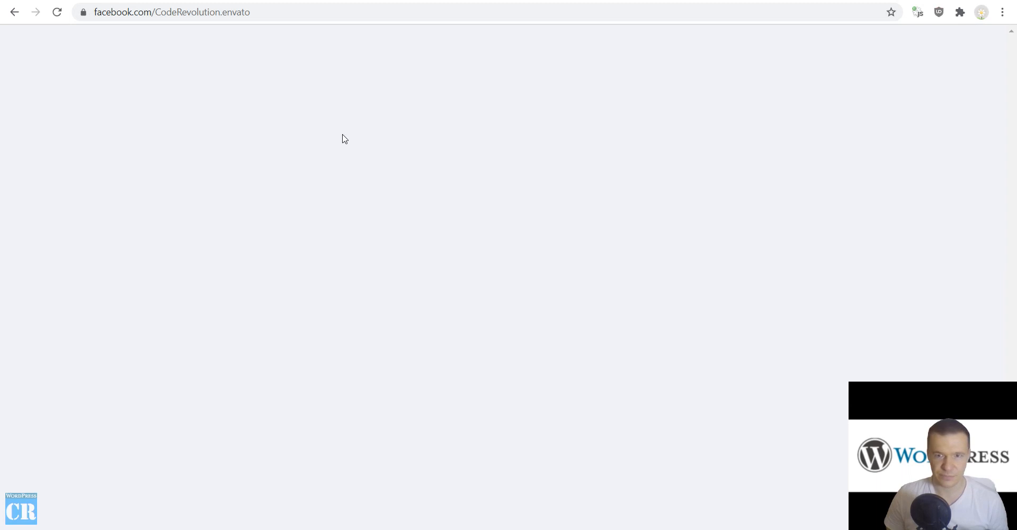
pyautogui.scroll(-12, 344, 139)
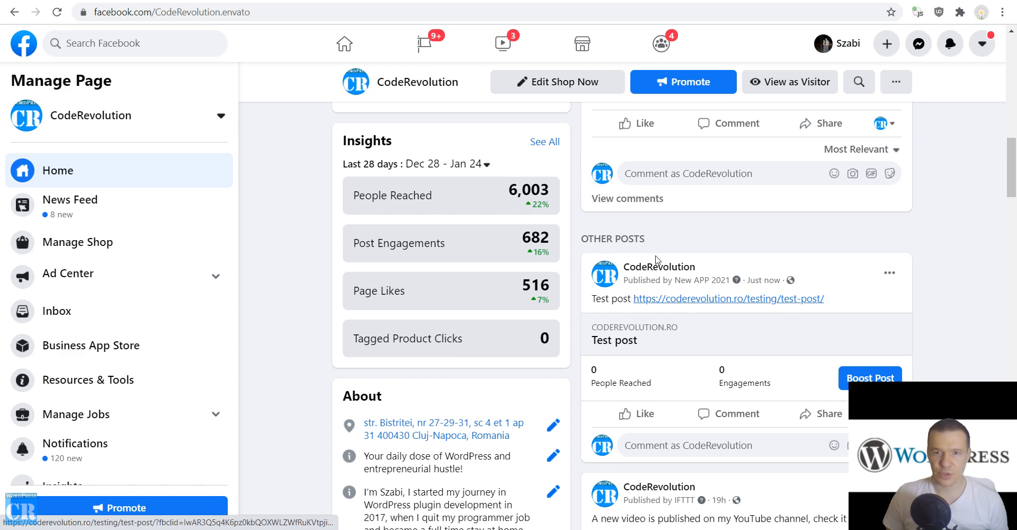
pyautogui.click(669, 298)
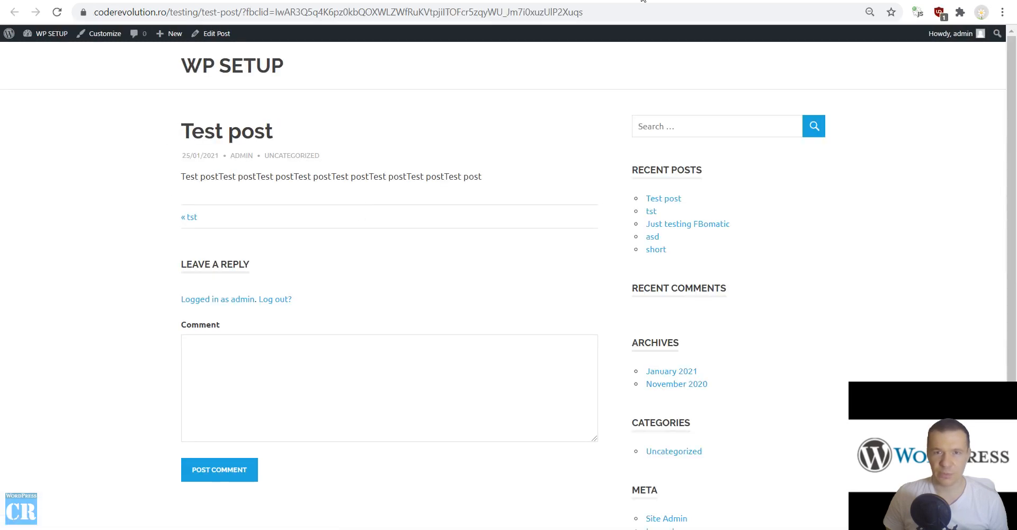
# - Return to the test post's editor and exit it to the WordPress posts list
pyautogui.hotkey('alt', 'Left')
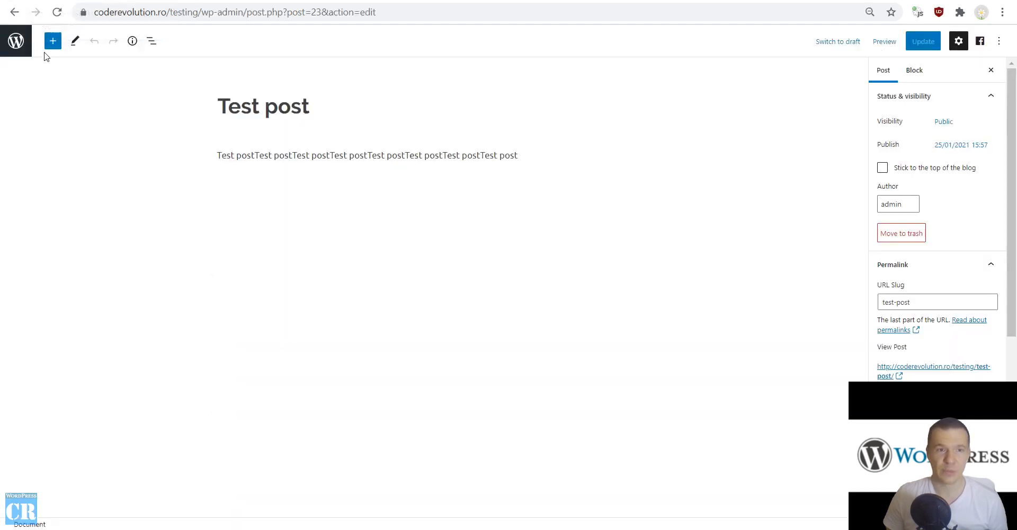
pyautogui.click(16, 41)
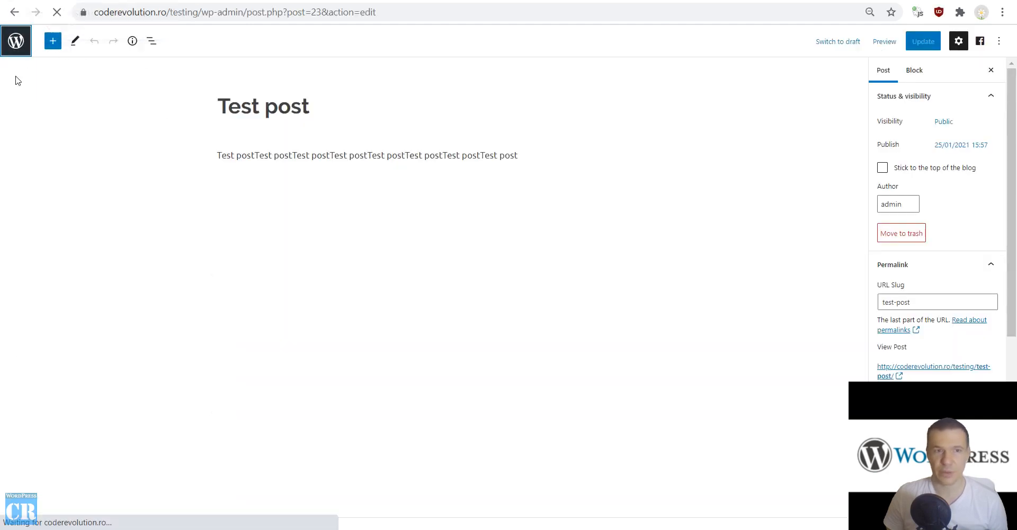